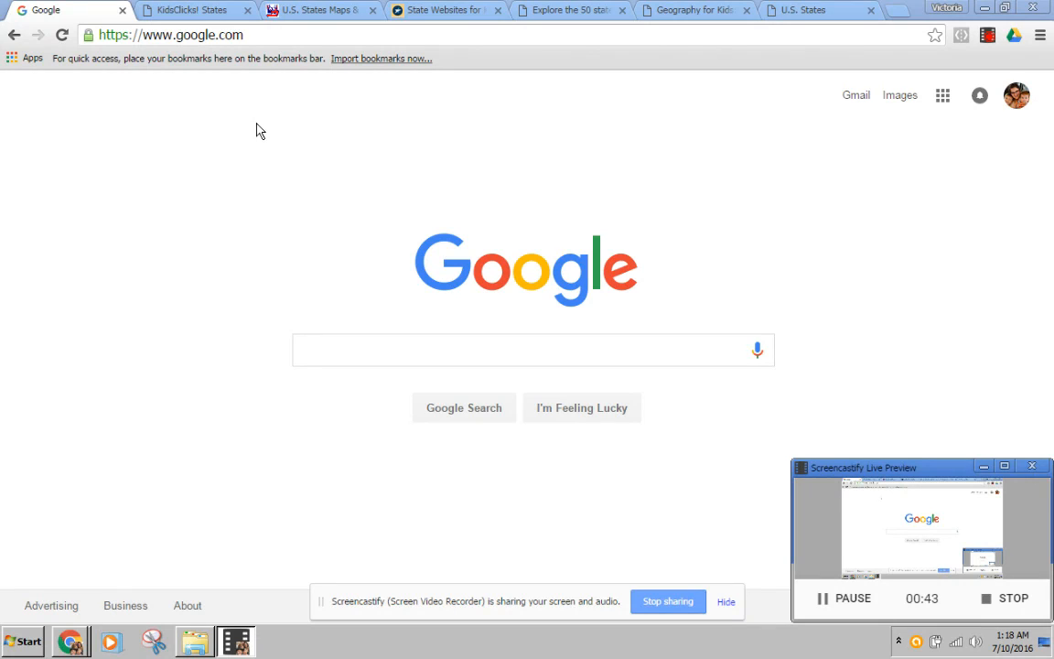
# Go to the Google Custom Search site at cse.google.com.
pyautogui.click(207, 38)
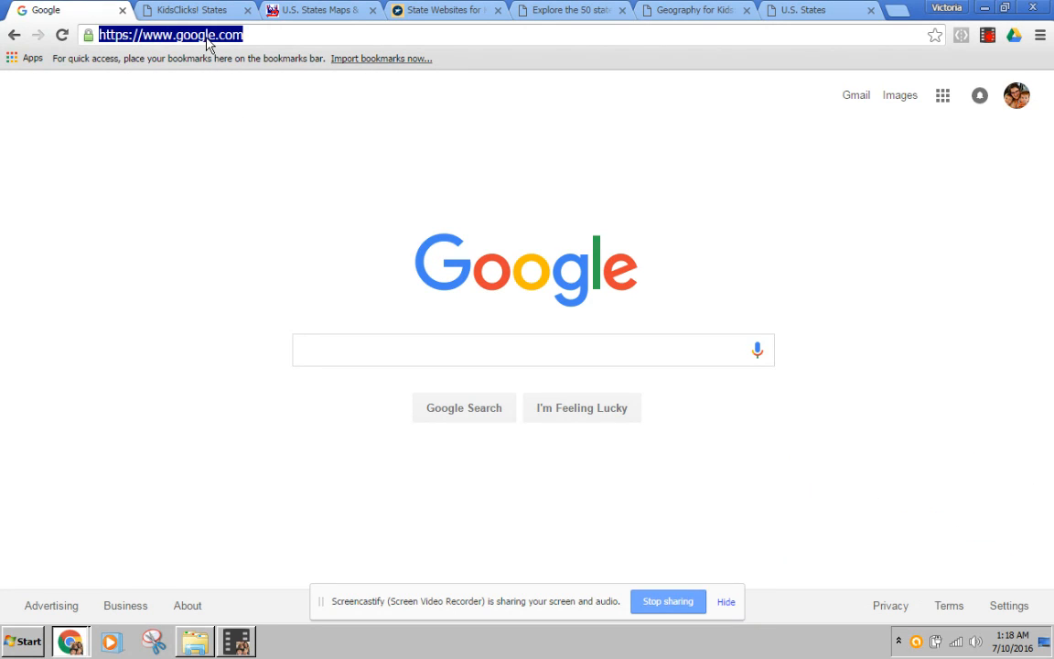
pyautogui.write('cse.googl')
pyautogui.write('e,')
pyautogui.press('BackSpace')
pyautogui.write('.c')
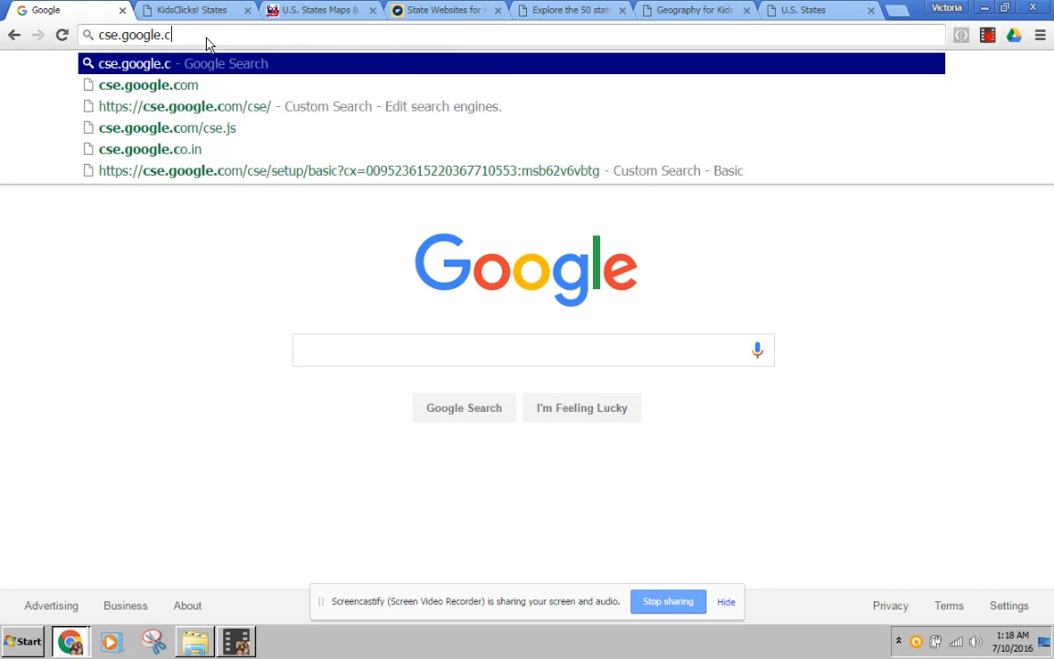
pyautogui.write('om')
pyautogui.press('Return')
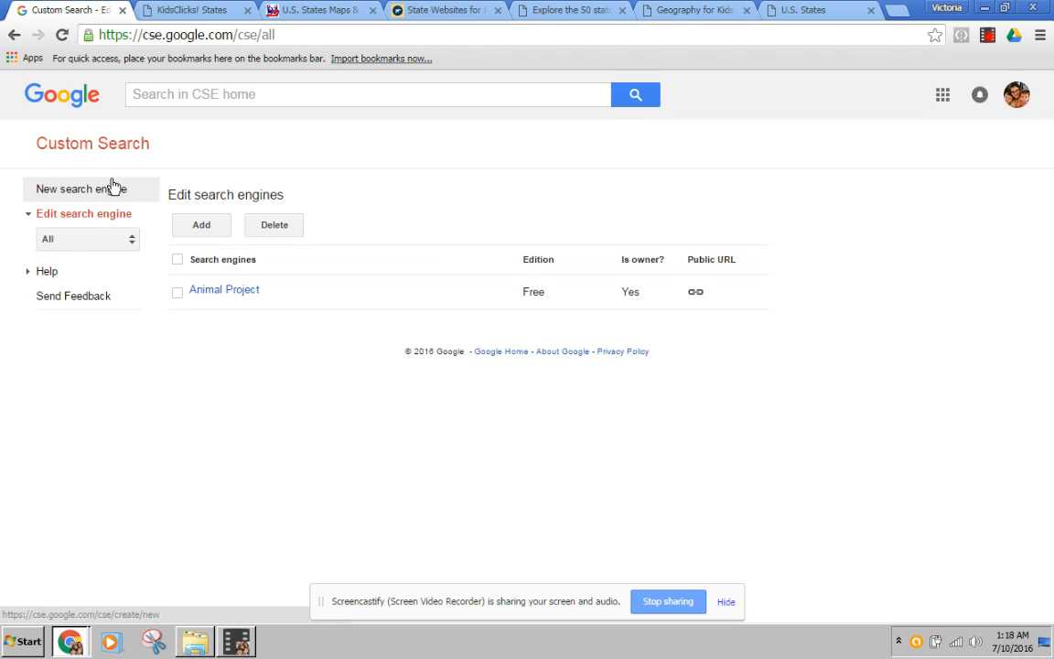
# Open the Animal Project search engine, review its basic settings and list of sites to search, and return to the search engine list.
pyautogui.click(211, 292)
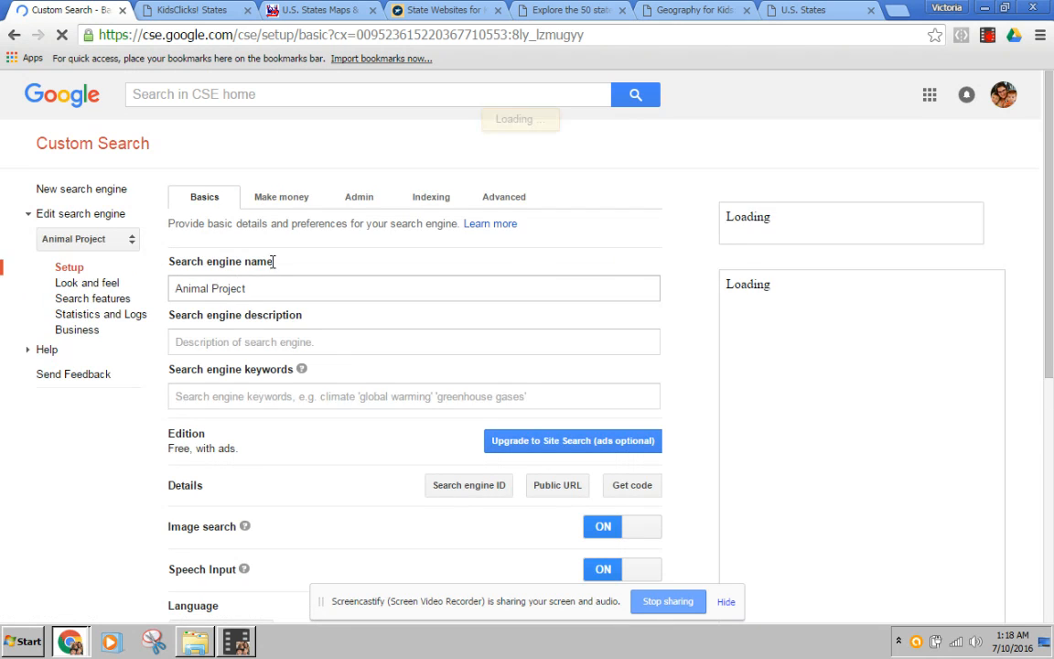
pyautogui.scroll(-1, 278, 273)
pyautogui.scroll(-1, 276, 265)
pyautogui.scroll(1, 274, 268)
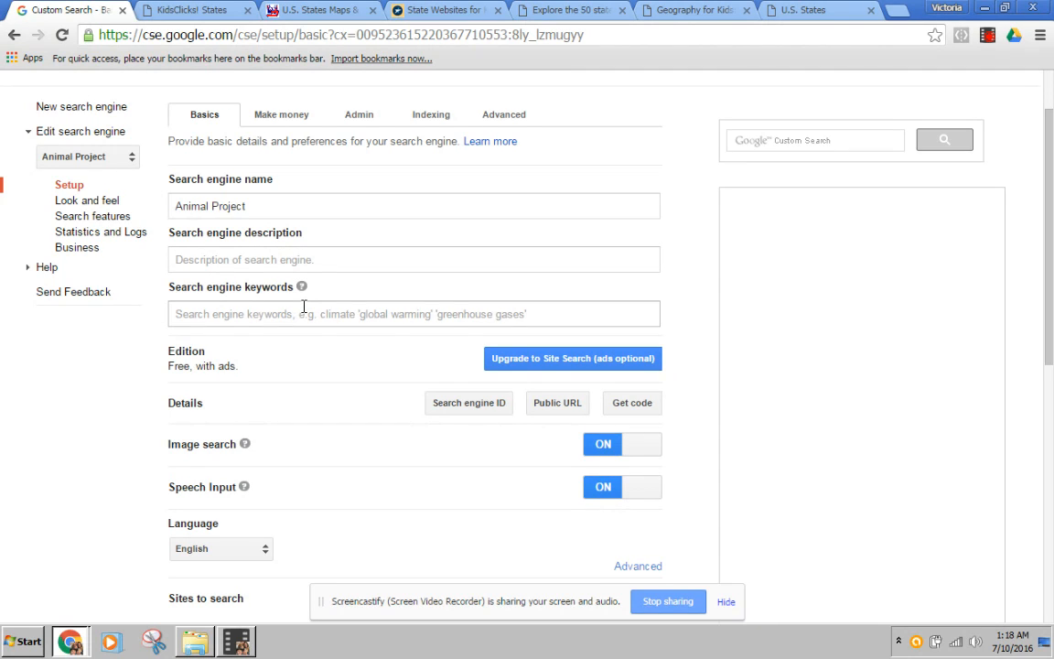
pyautogui.scroll(-1, 287, 317)
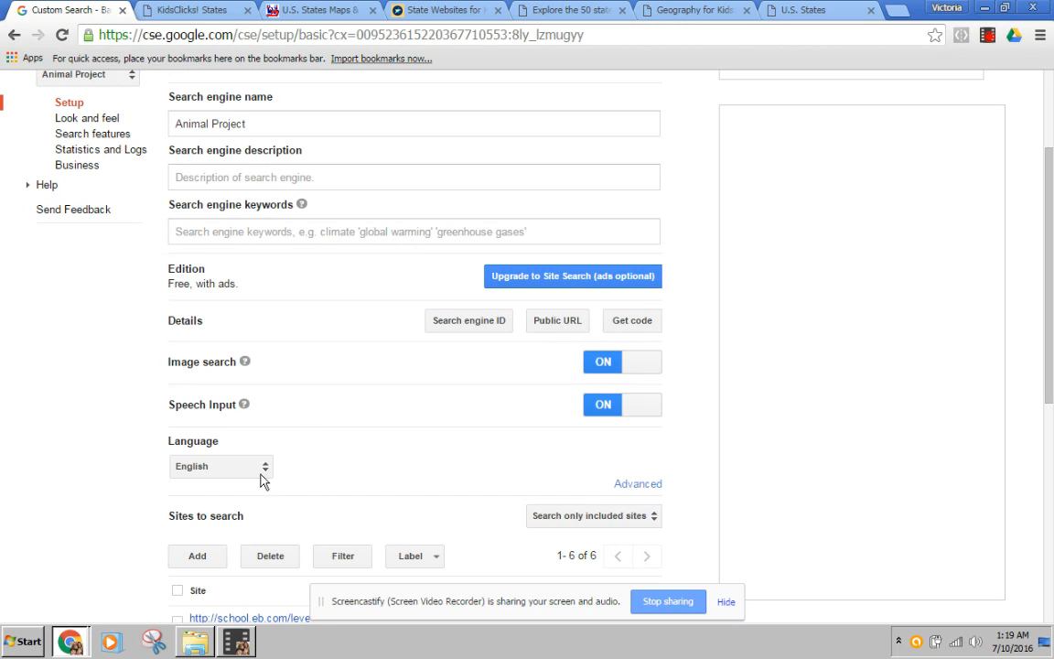
pyautogui.scroll(-1, 264, 484)
pyautogui.scroll(-4, 265, 485)
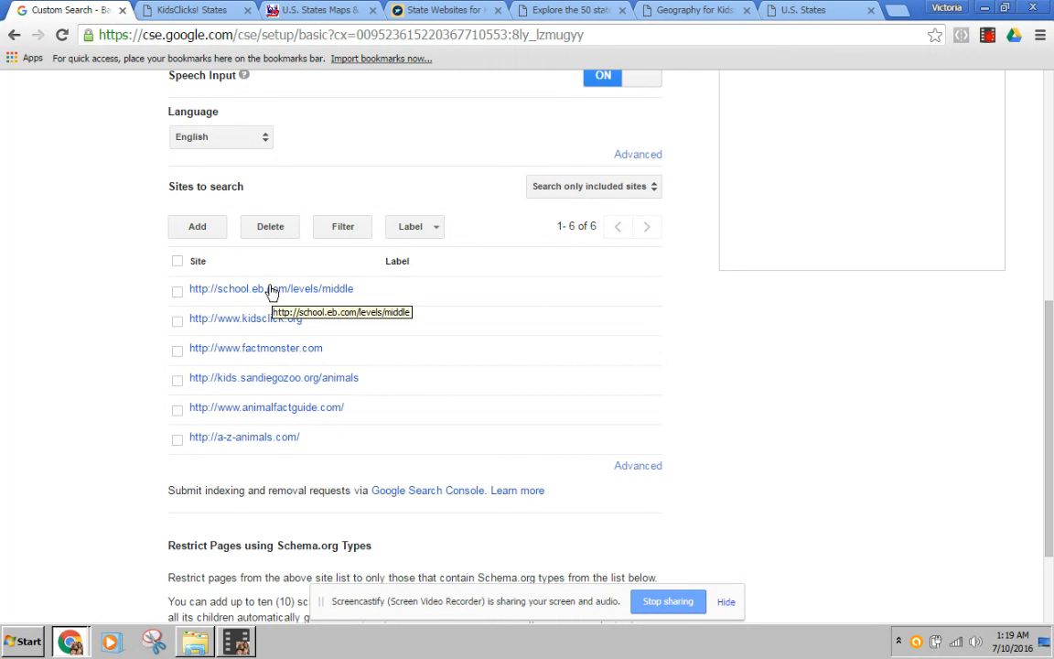
pyautogui.scroll(1, 293, 312)
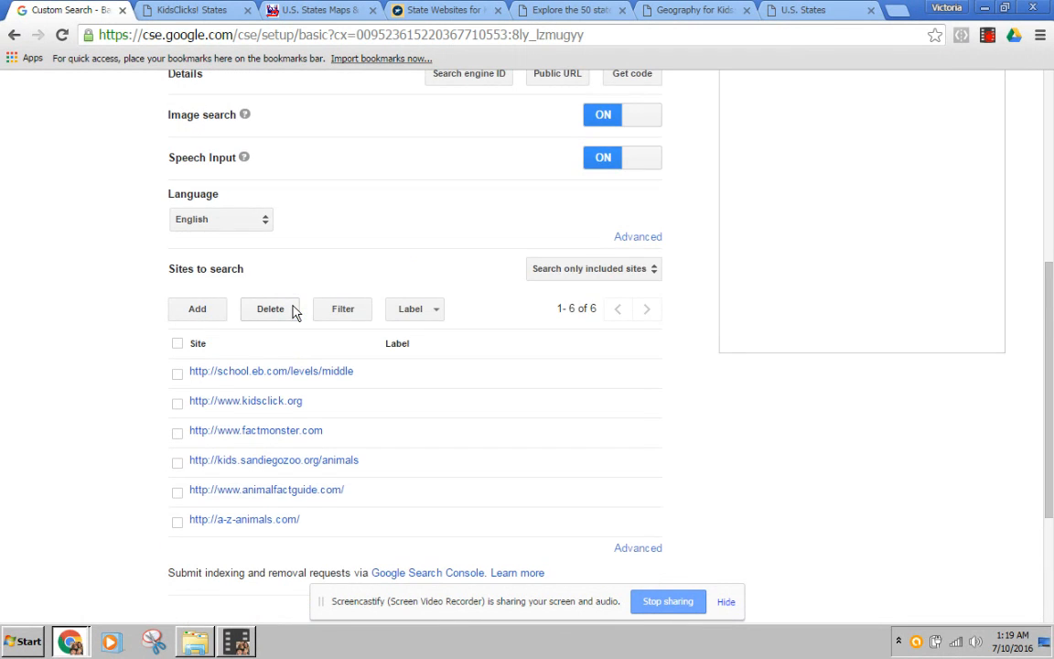
pyautogui.scroll(-2, 293, 312)
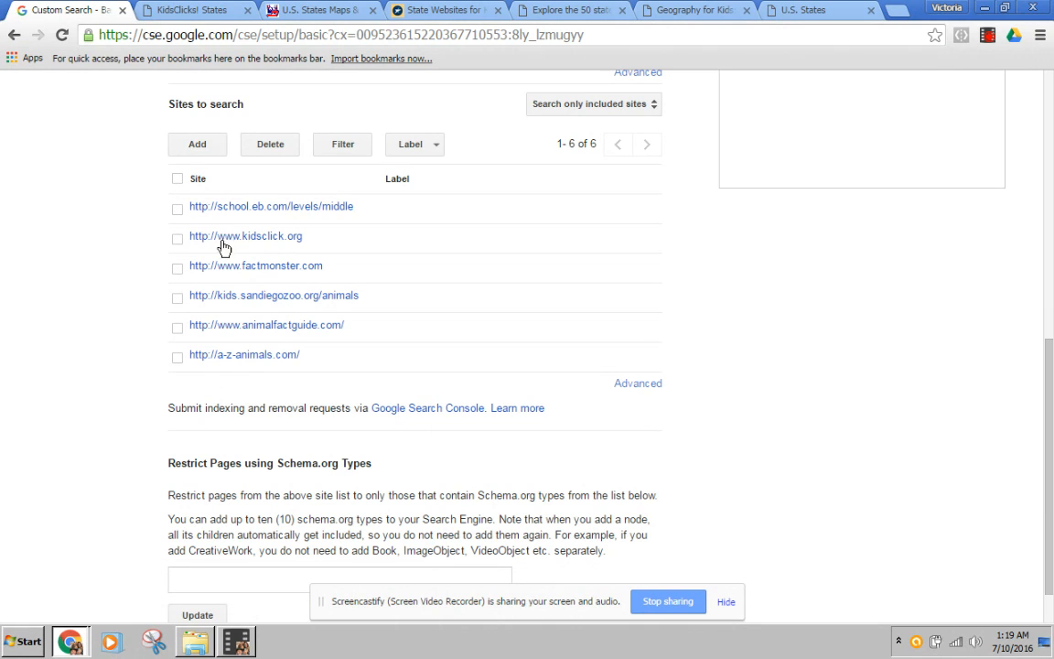
pyautogui.scroll(5, 220, 276)
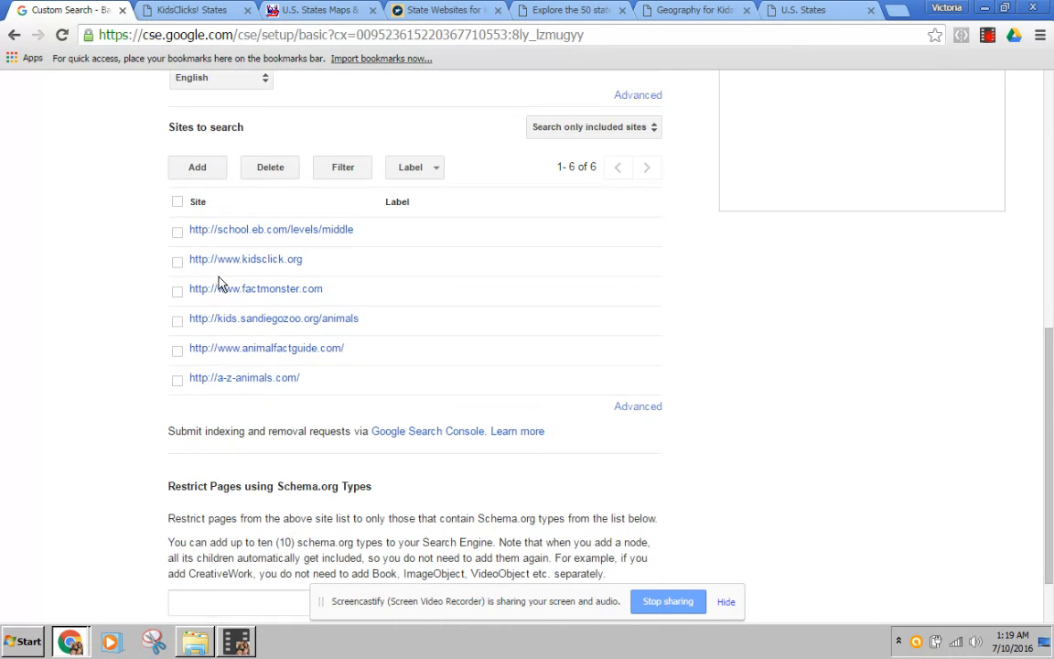
pyautogui.scroll(2, 220, 276)
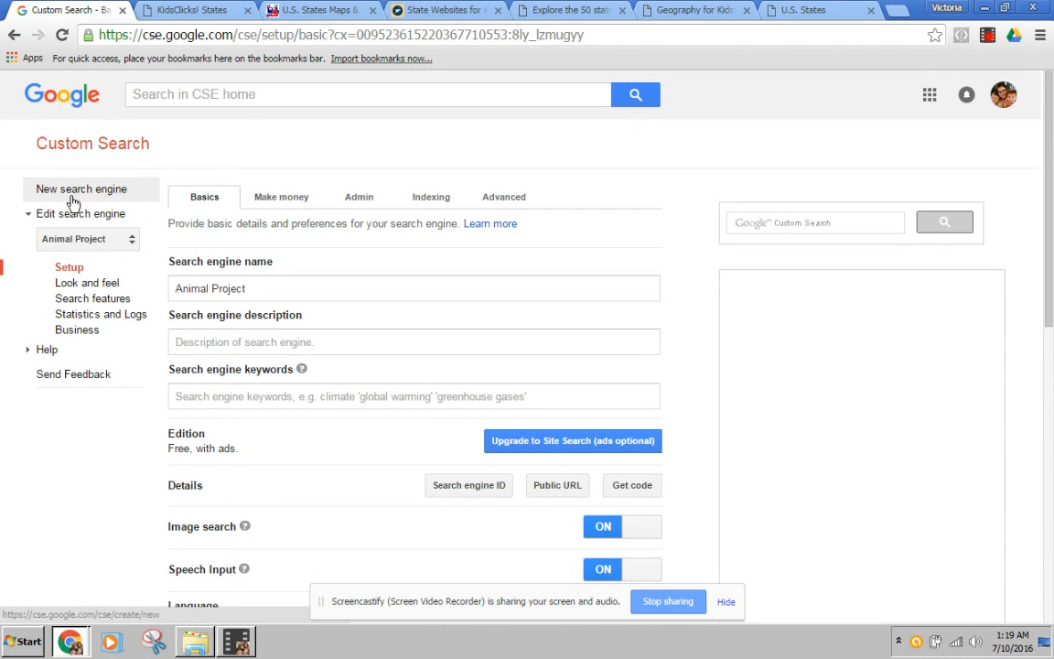
pyautogui.click(107, 157)
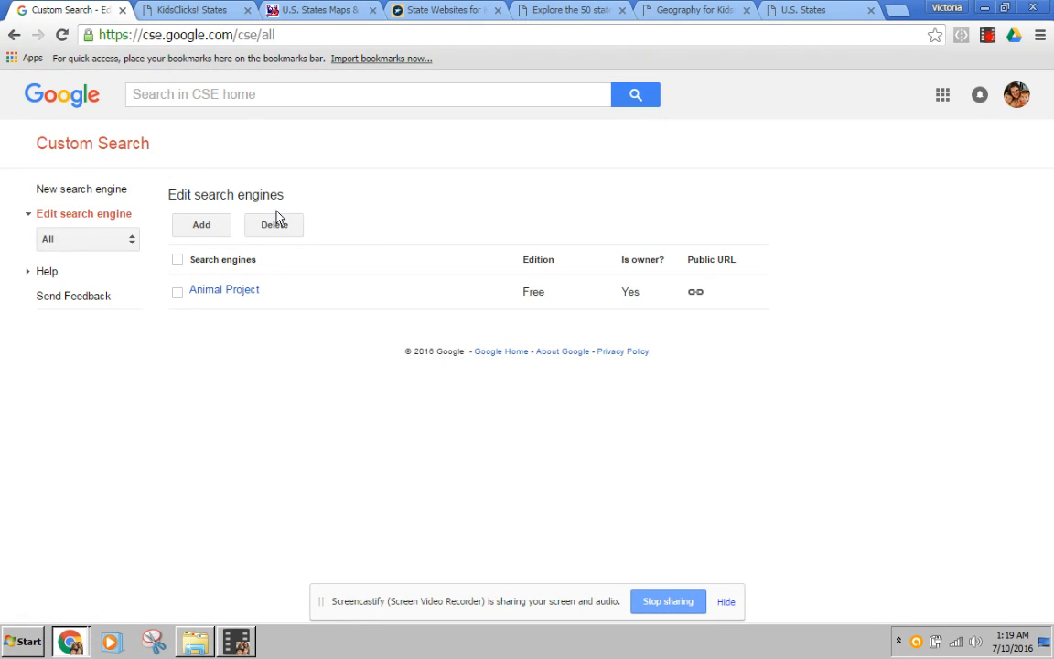
# Start a new search engine and look through the open web pages about the U.S. states.
pyautogui.click(85, 194)
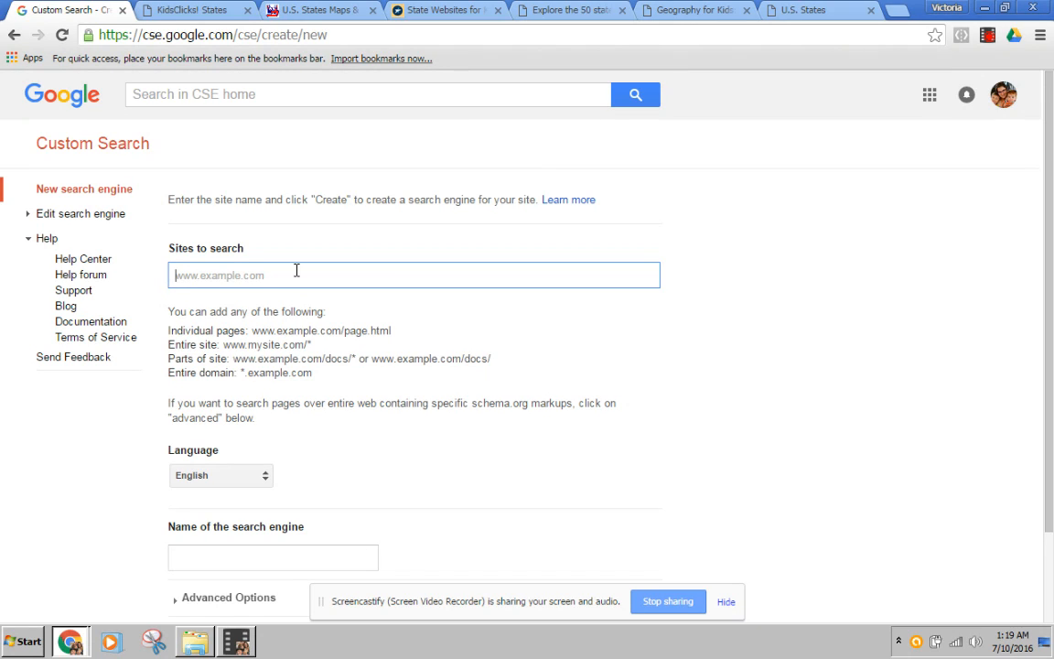
pyautogui.click(192, 9)
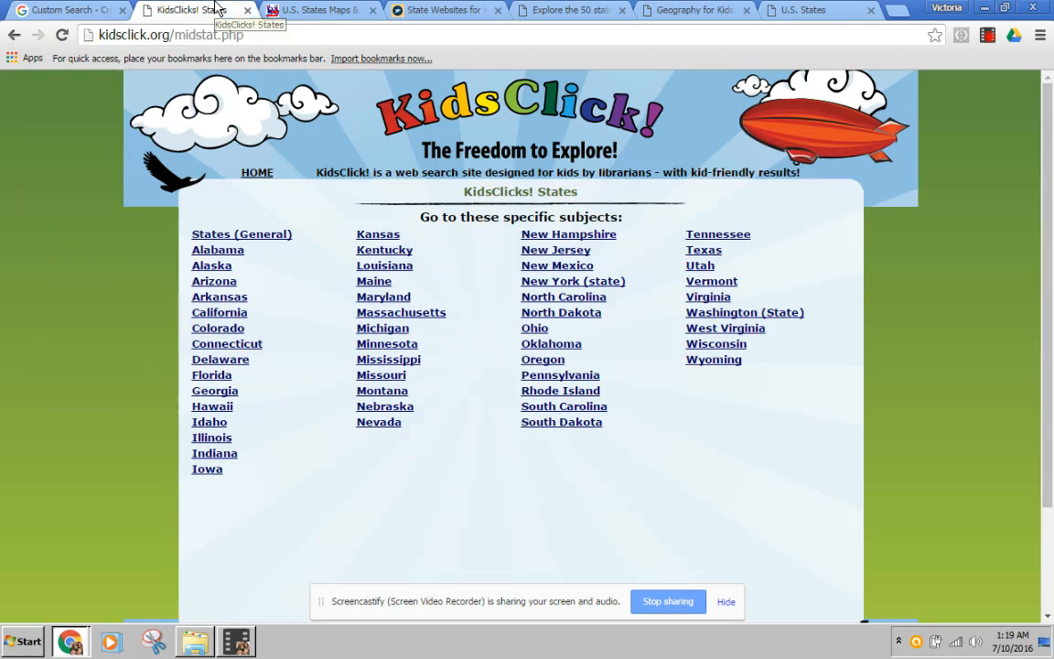
pyautogui.click(320, 9)
pyautogui.click(444, 9)
pyautogui.click(567, 9)
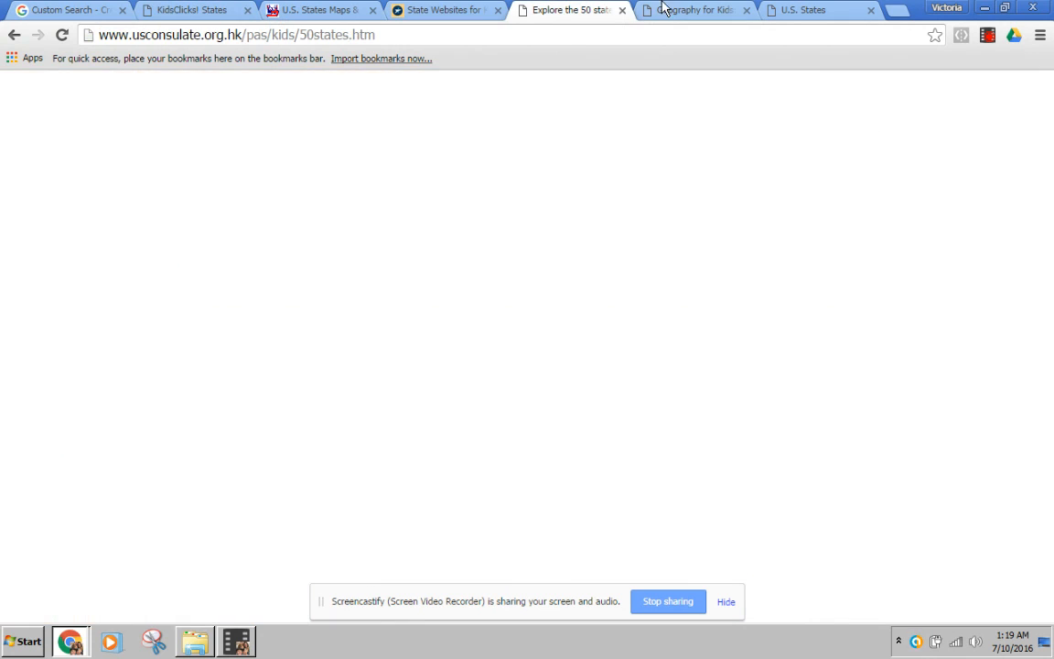
pyautogui.click(665, 9)
# Copy the KidsClick states page address, kidsclick.org/midstat.php, into the new search engine as the first site to search.
pyautogui.click(179, 9)
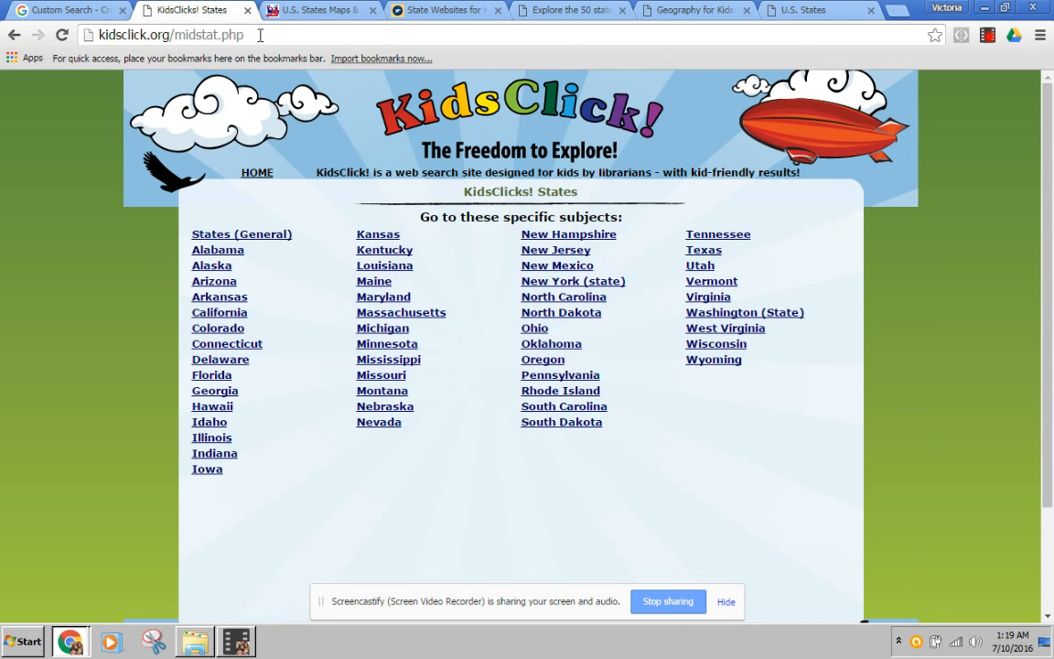
pyautogui.click(260, 35)
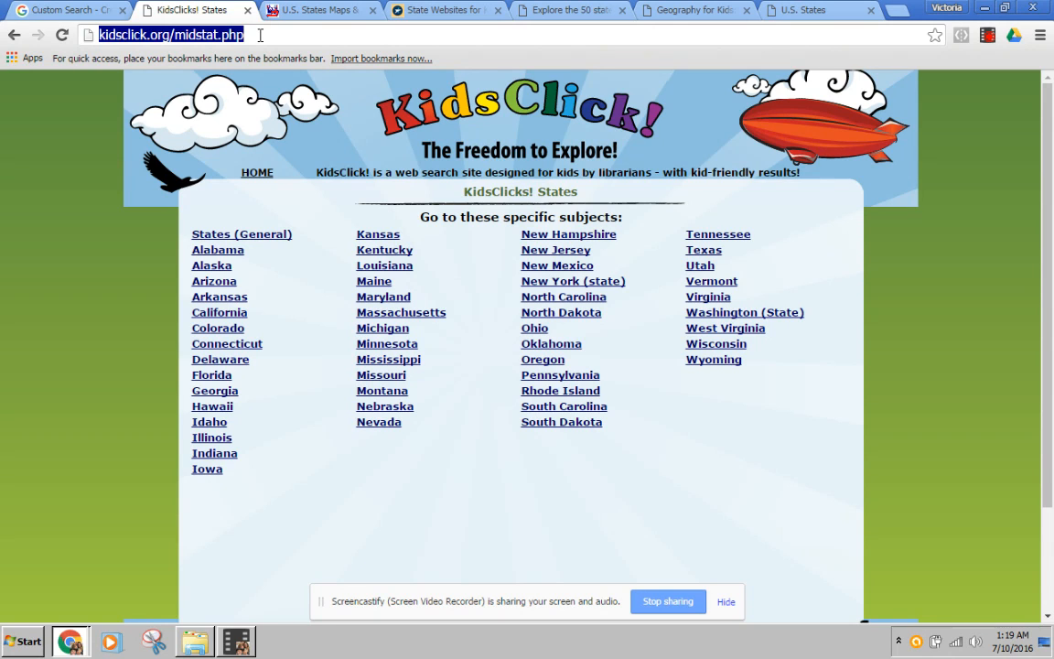
pyautogui.hotkey('ctrl', 'c')
pyautogui.click(37, 9)
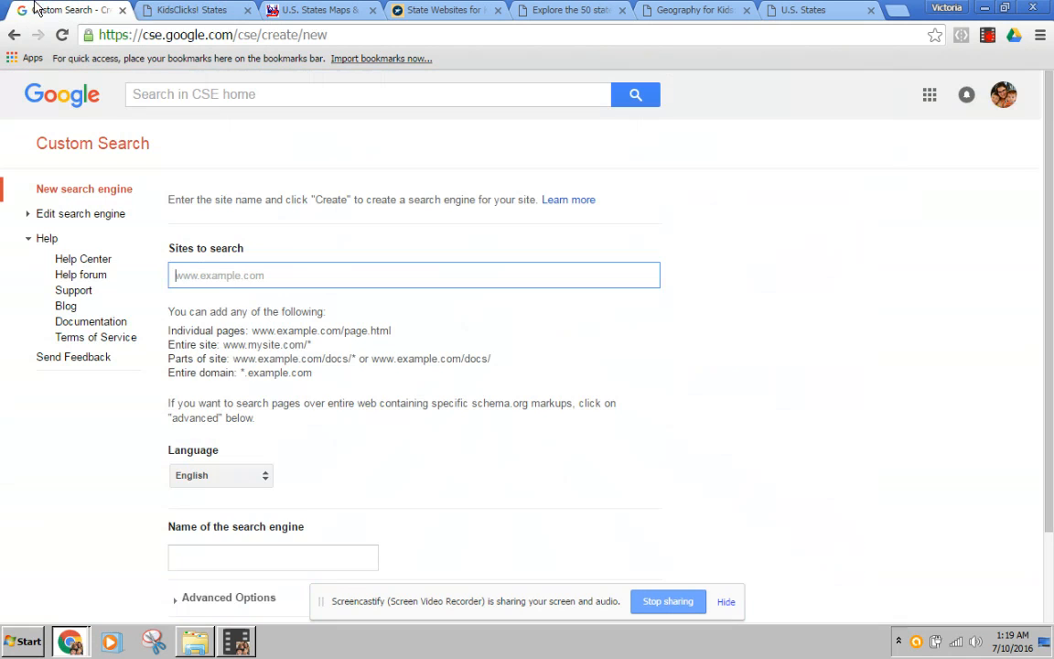
pyautogui.click(263, 279)
pyautogui.hotkey('ctrl', 'v')
pyautogui.press('Tab')
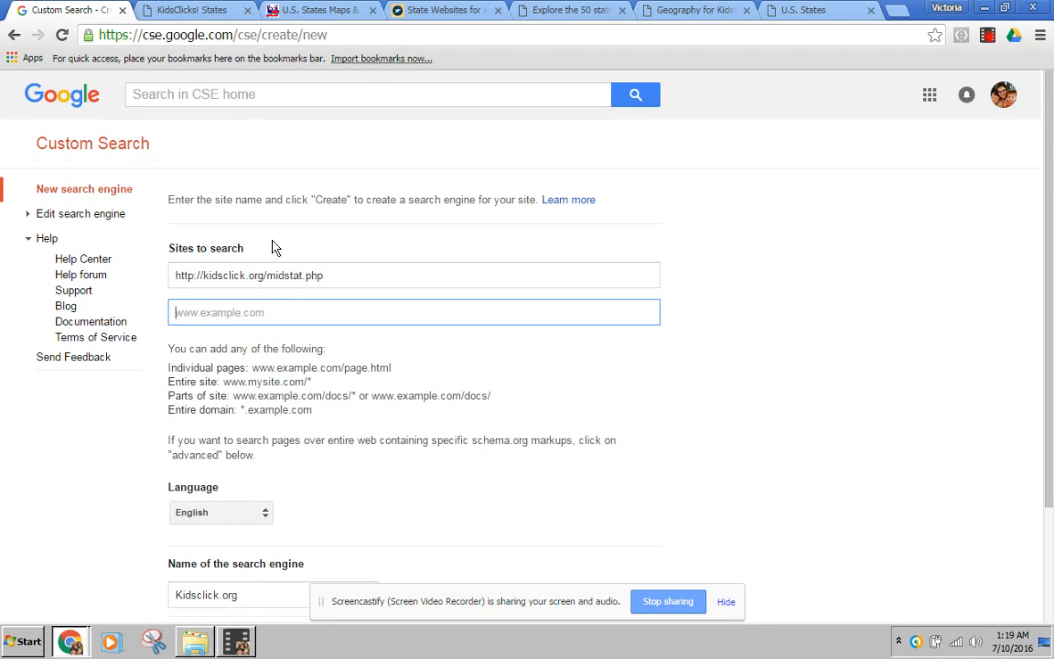
pyautogui.click(245, 16)
pyautogui.hotkey('ctrl', 'c')
pyautogui.click(68, 9)
pyautogui.hotkey('ctrl', 'v')
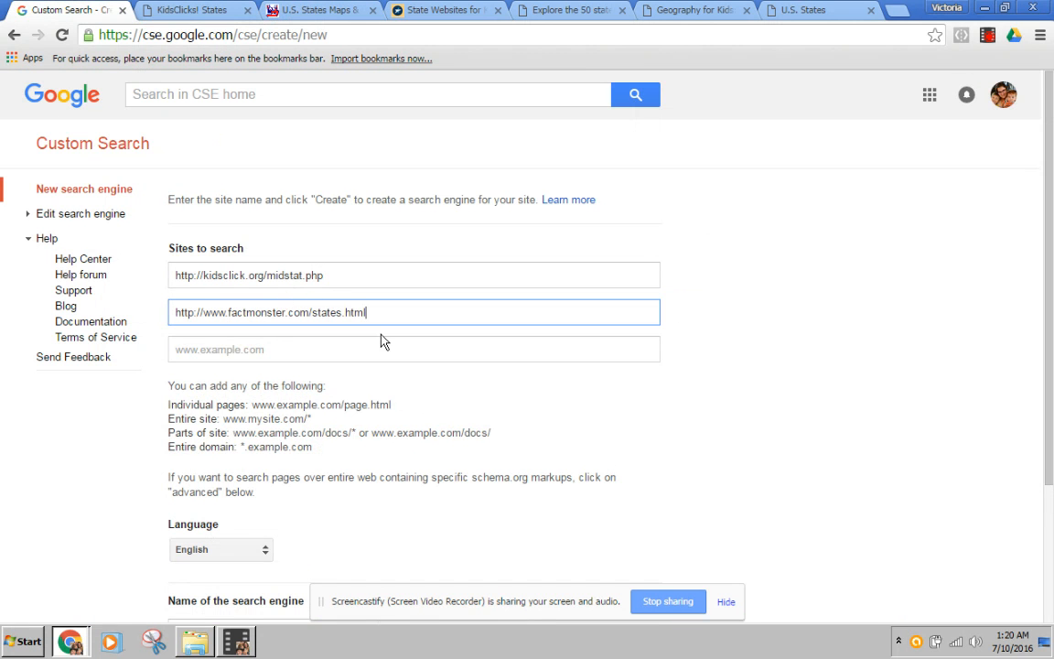
pyautogui.click(392, 11)
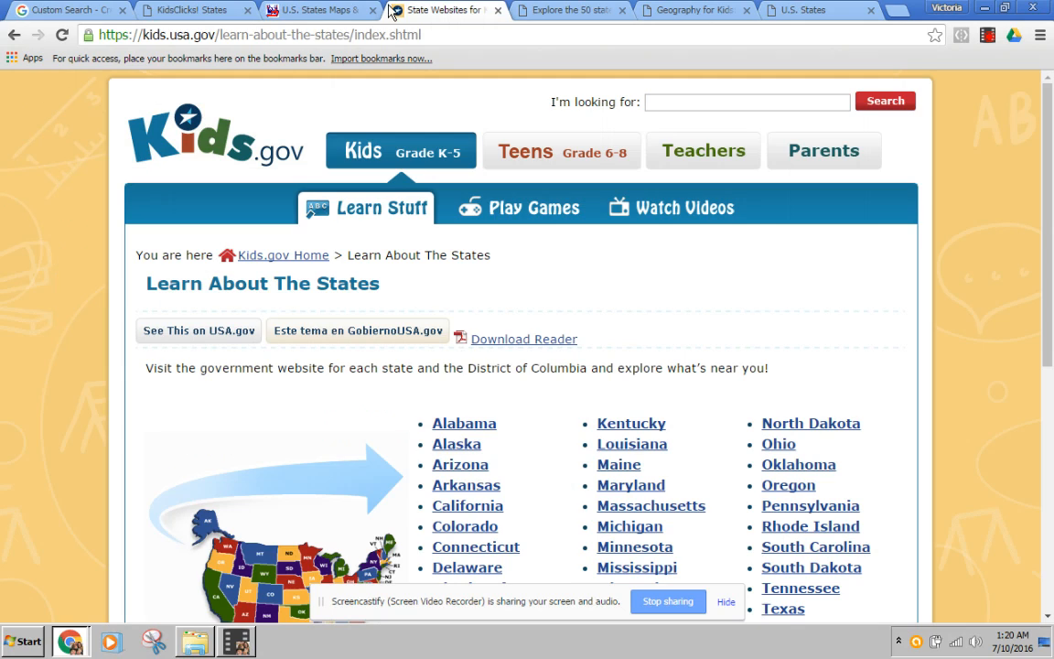
pyautogui.click(279, 40)
pyautogui.hotkey('ctrl', 'c')
pyautogui.click(92, 9)
pyautogui.click(373, 352)
pyautogui.hotkey('ctrl', 'v')
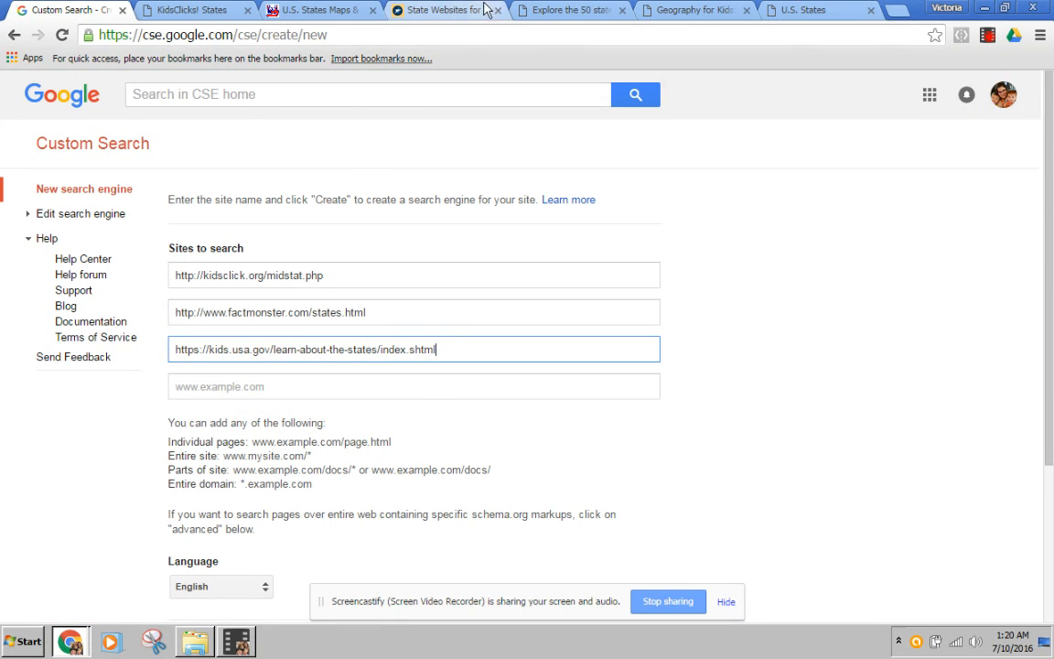
pyautogui.click(521, 9)
pyautogui.click(325, 34)
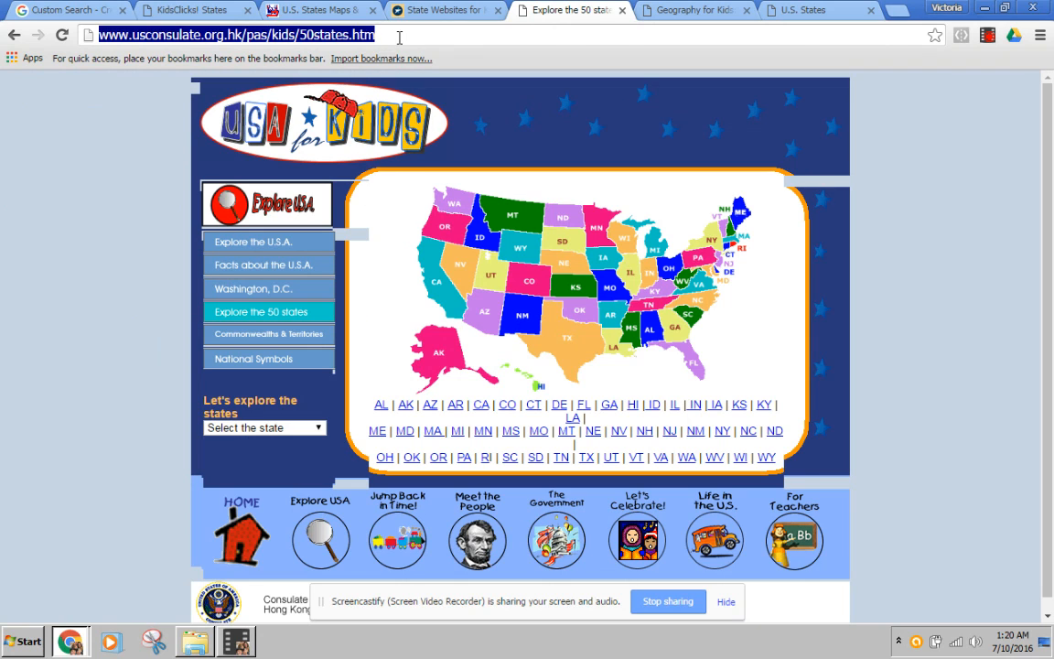
pyautogui.hotkey('ctrl', 'c')
pyautogui.click(71, 9)
pyautogui.click(409, 389)
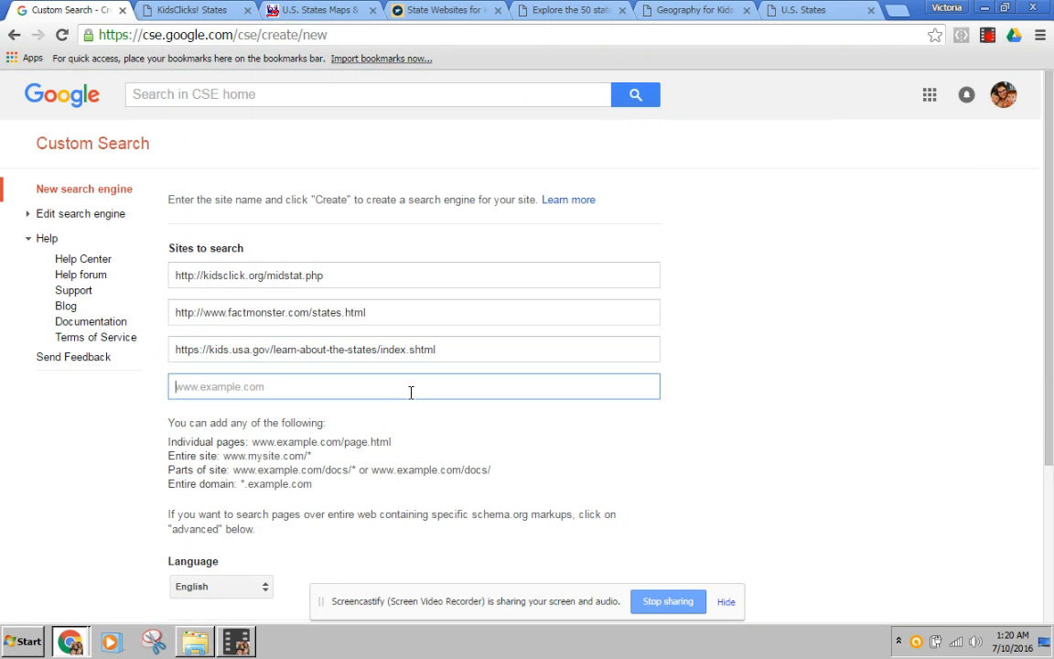
pyautogui.hotkey('ctrl', 'v')
pyautogui.click(528, 9)
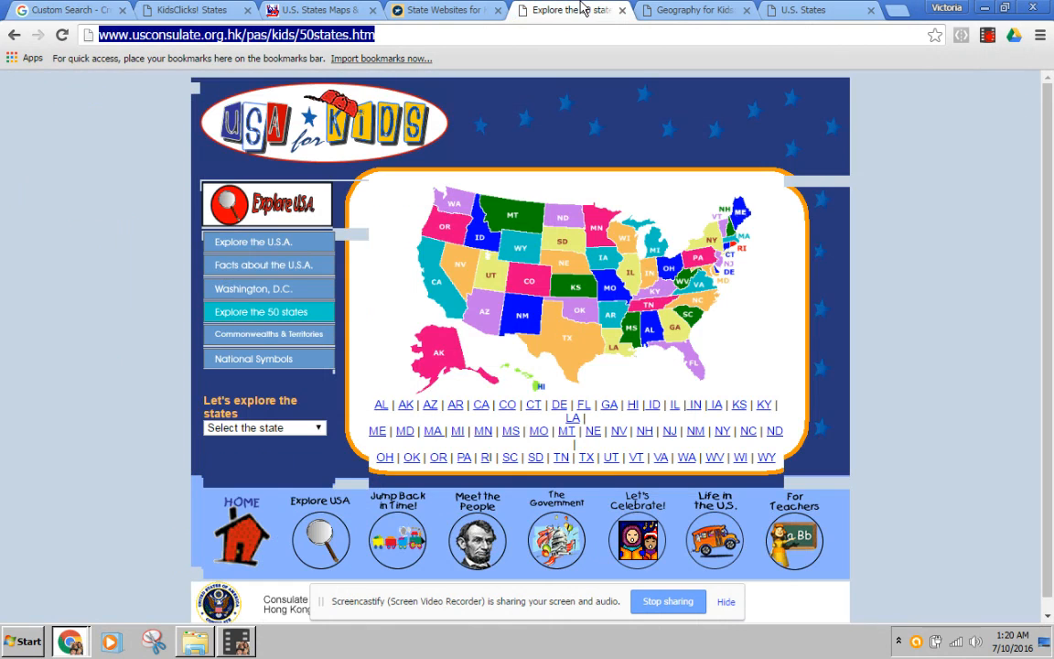
pyautogui.click(700, 9)
pyautogui.click(213, 35)
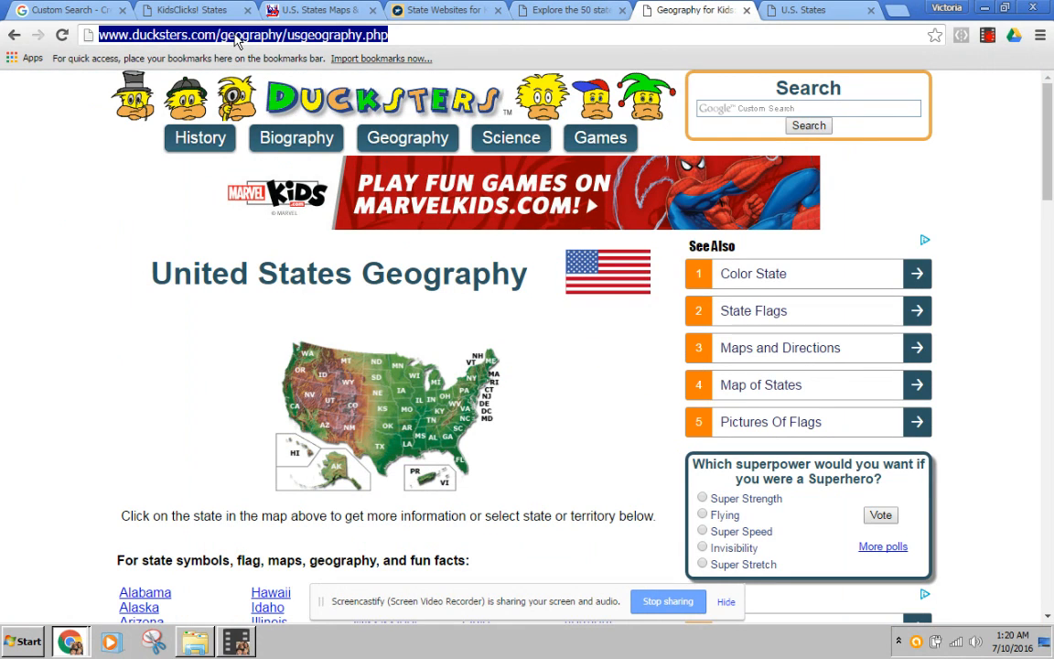
pyautogui.hotkey('ctrl', 'c')
pyautogui.click(27, 9)
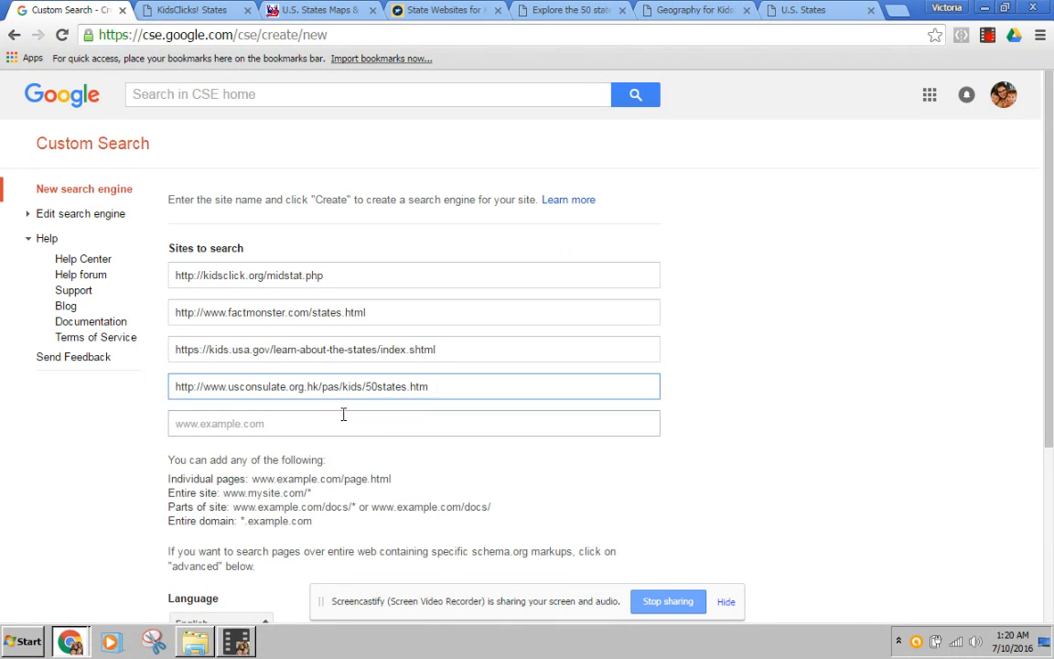
pyautogui.click(343, 419)
pyautogui.hotkey('ctrl', 'v')
# Copy the National Geographic Kids address, kids.nationalgeographic.com/explore/states/us-states-hub/, in as the sixth site to search.
pyautogui.click(848, 9)
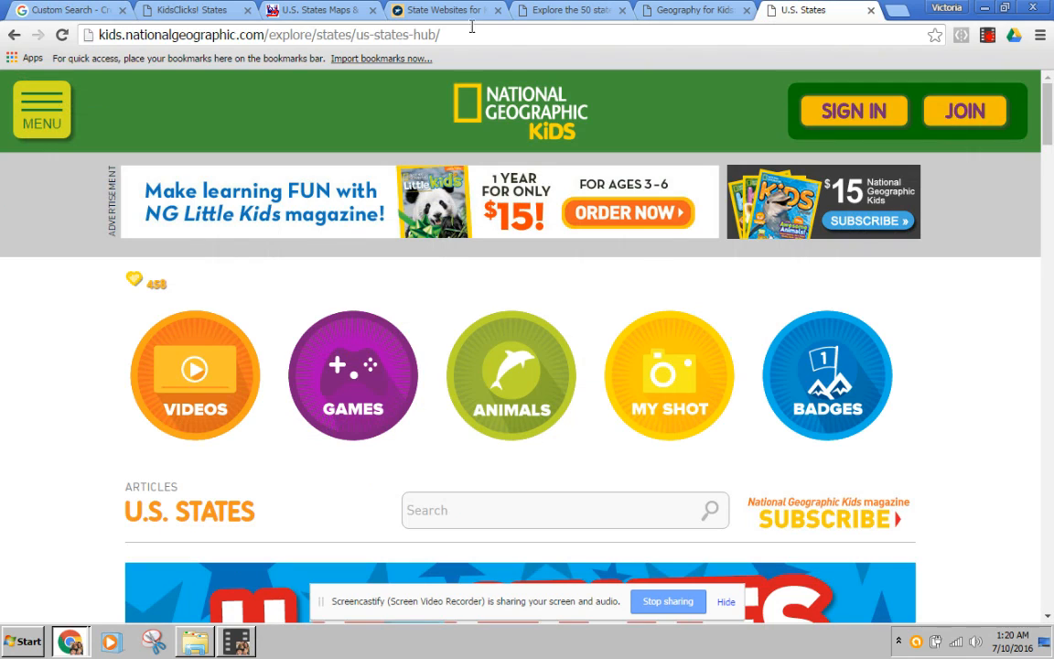
pyautogui.click(476, 34)
pyautogui.hotkey('ctrl', 'c')
pyautogui.click(64, 9)
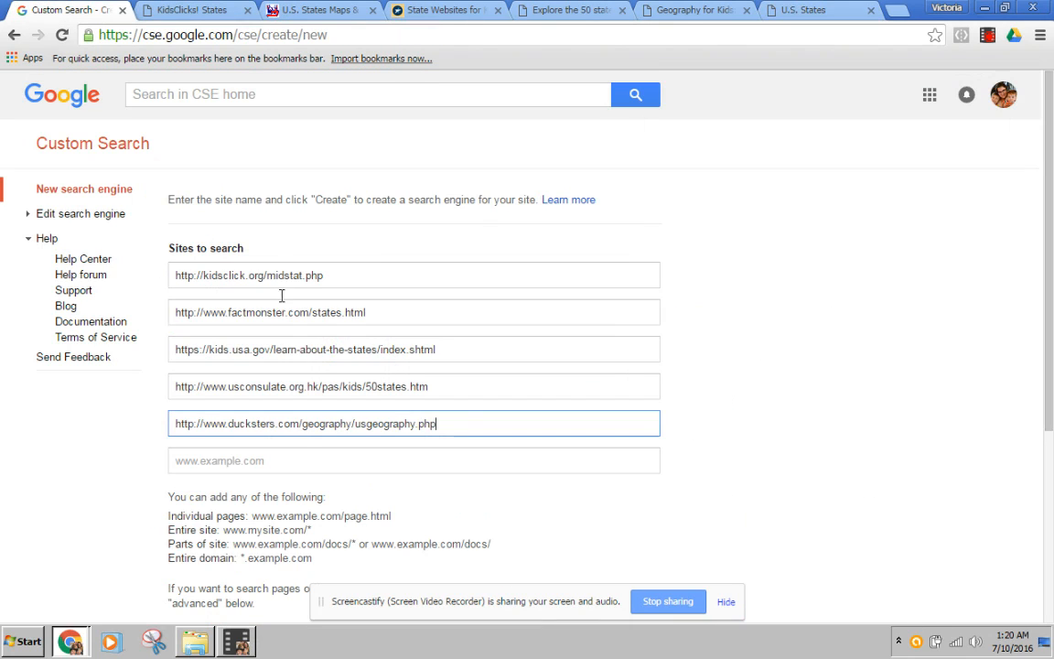
pyautogui.click(310, 455)
pyautogui.hotkey('ctrl', 'v')
# Name the new search engine "United States".
pyautogui.scroll(-2, 311, 451)
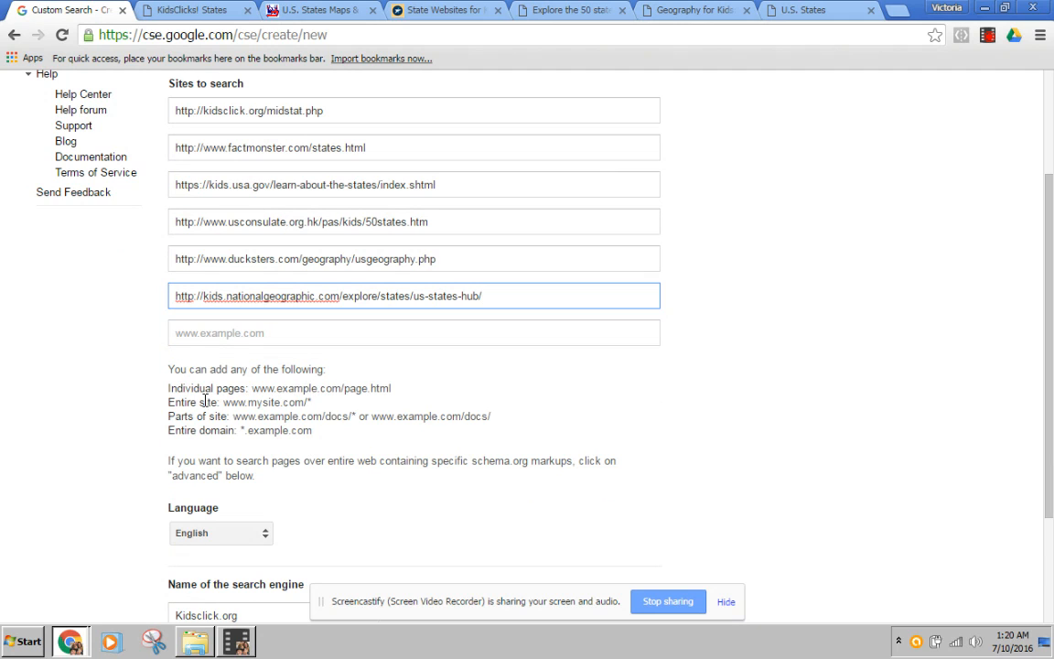
pyautogui.scroll(-1, 192, 391)
pyautogui.scroll(-1, 192, 392)
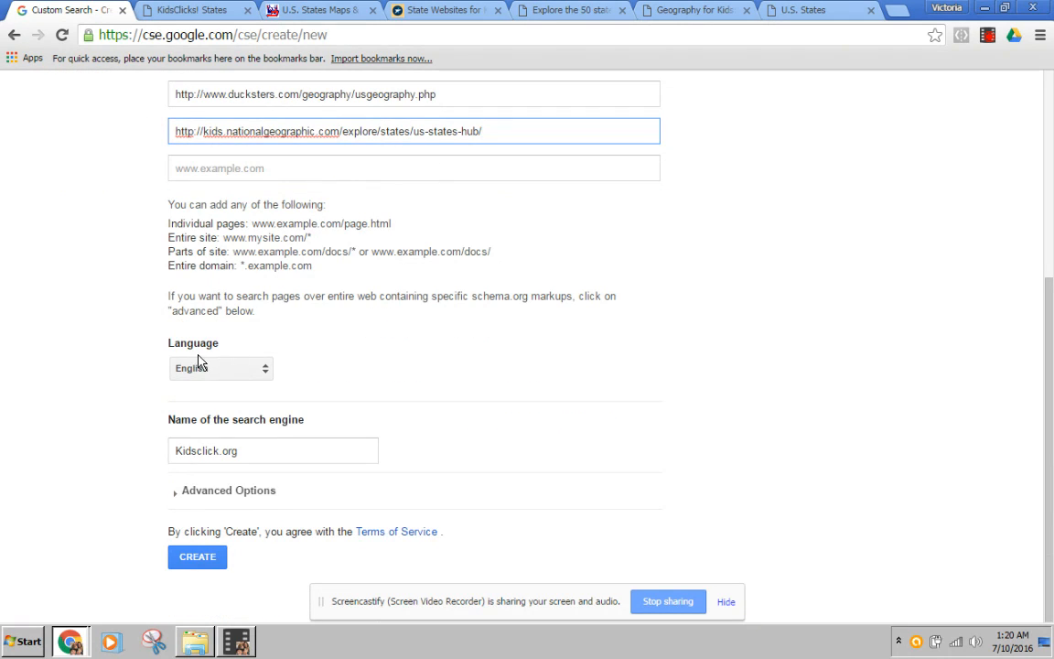
pyautogui.moveTo(245, 452); pyautogui.dragTo(146, 442)
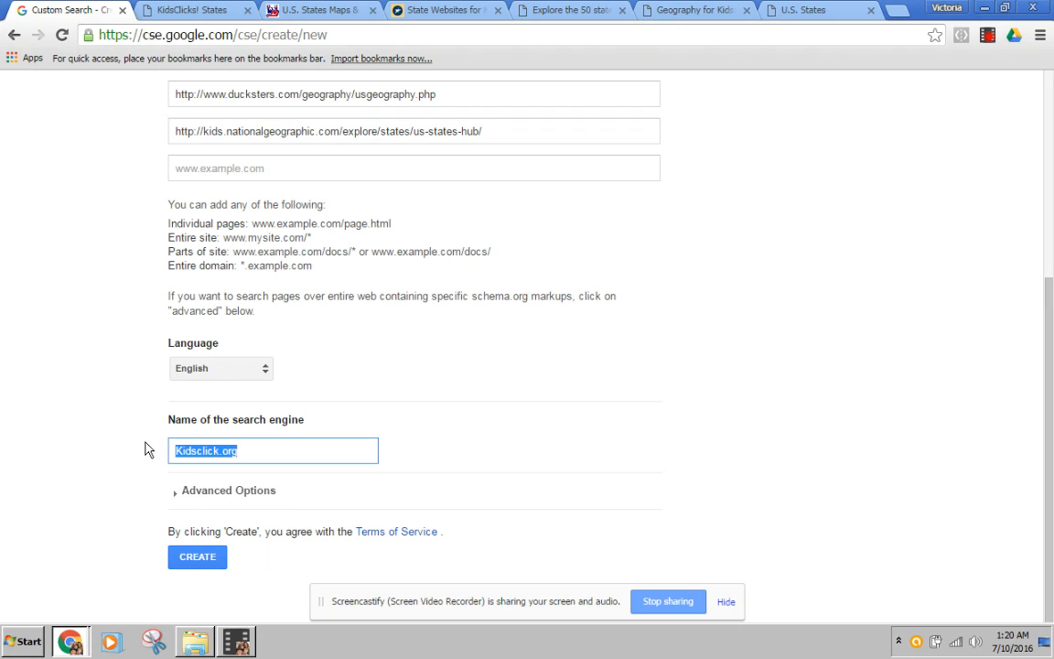
pyautogui.write('United States')
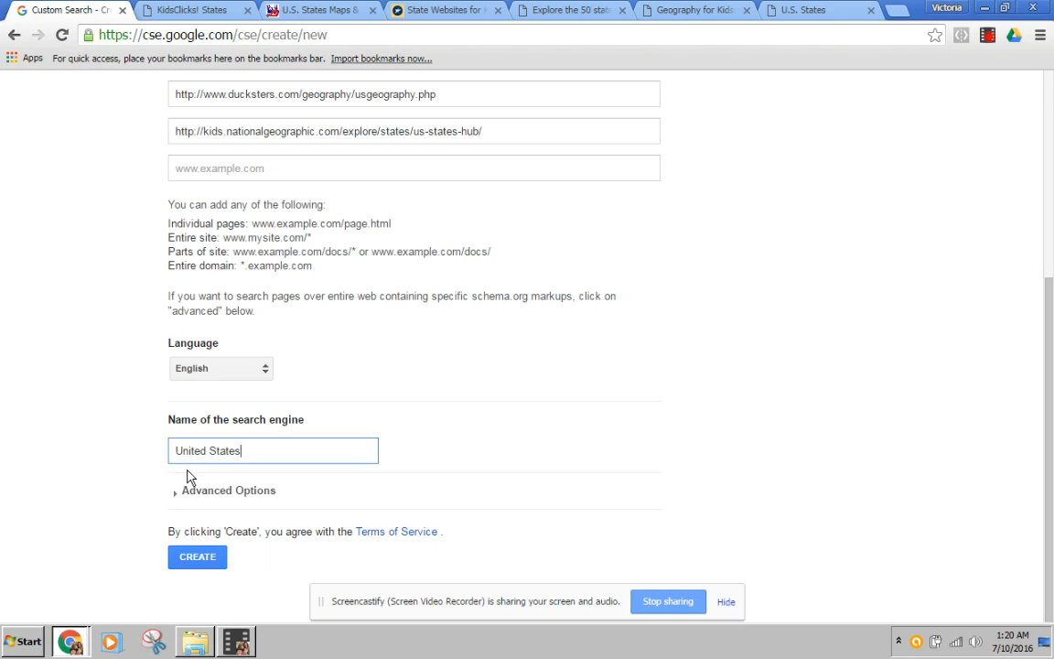
# Expand the advanced options, leave the Schema.org types empty, and create the search engine.
pyautogui.click(188, 492)
pyautogui.scroll(-2, 174, 441)
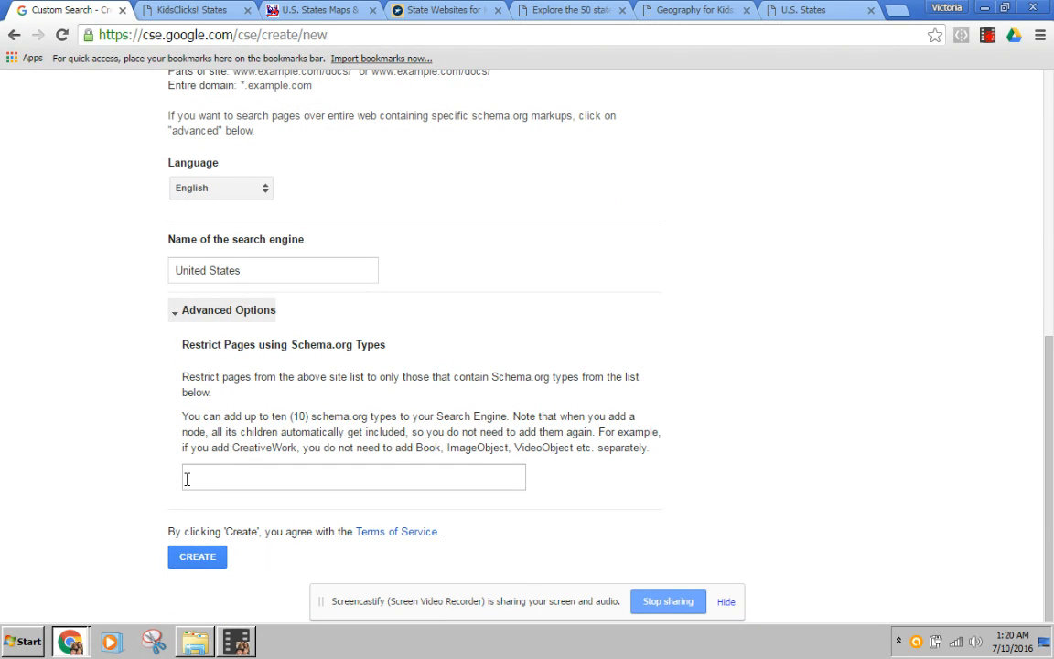
pyautogui.click(193, 563)
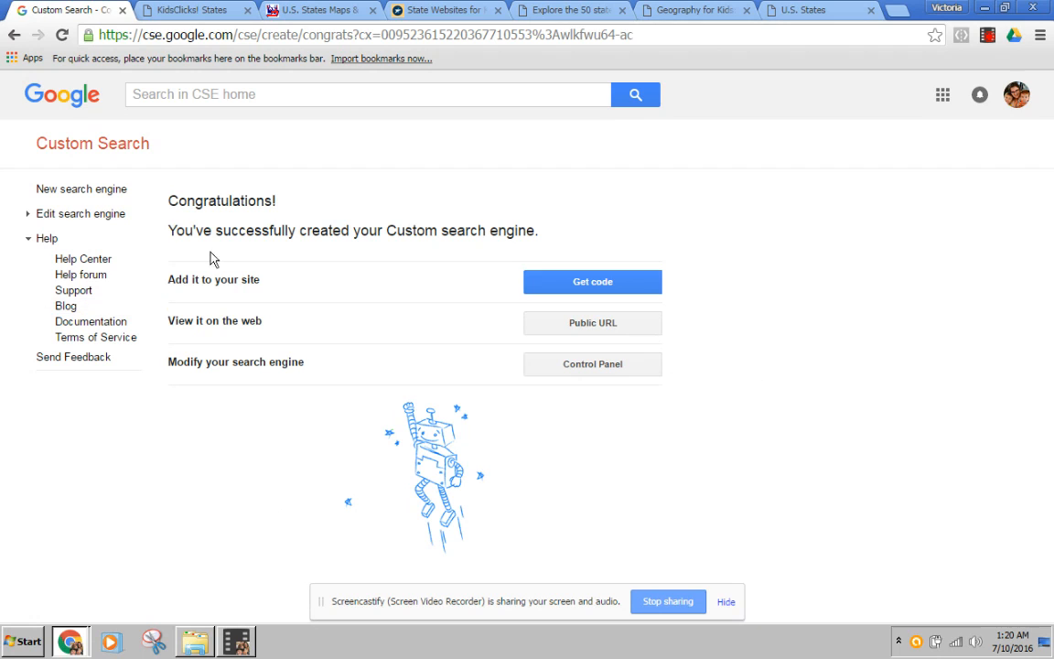
# Open the new search engine's public page, run a test search for "Kansas", and close the results.
pyautogui.click(591, 326)
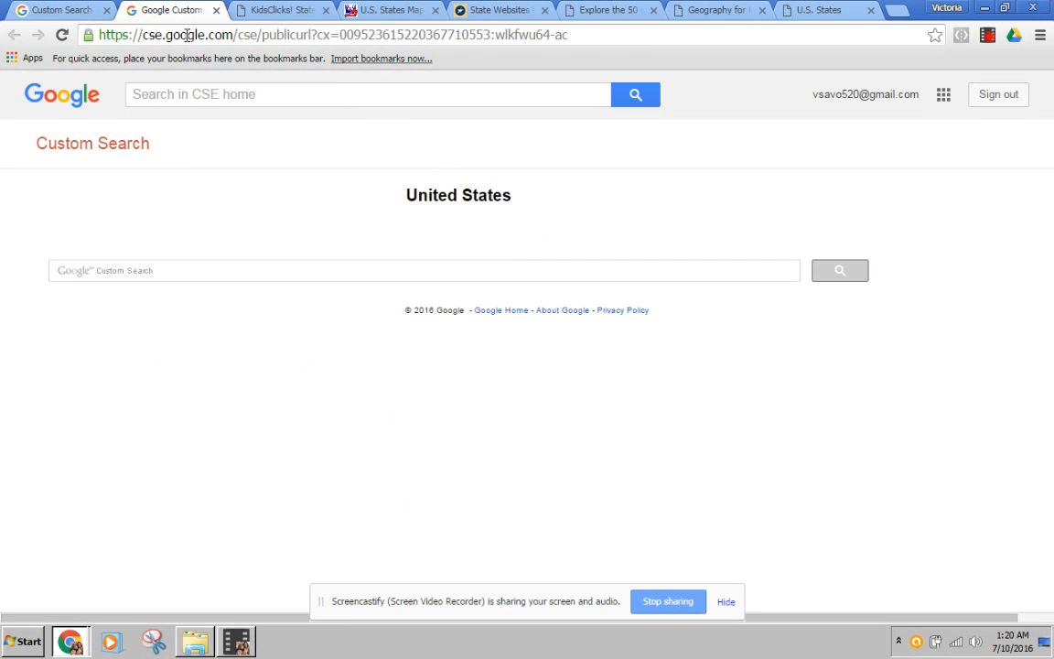
pyautogui.click(630, 271)
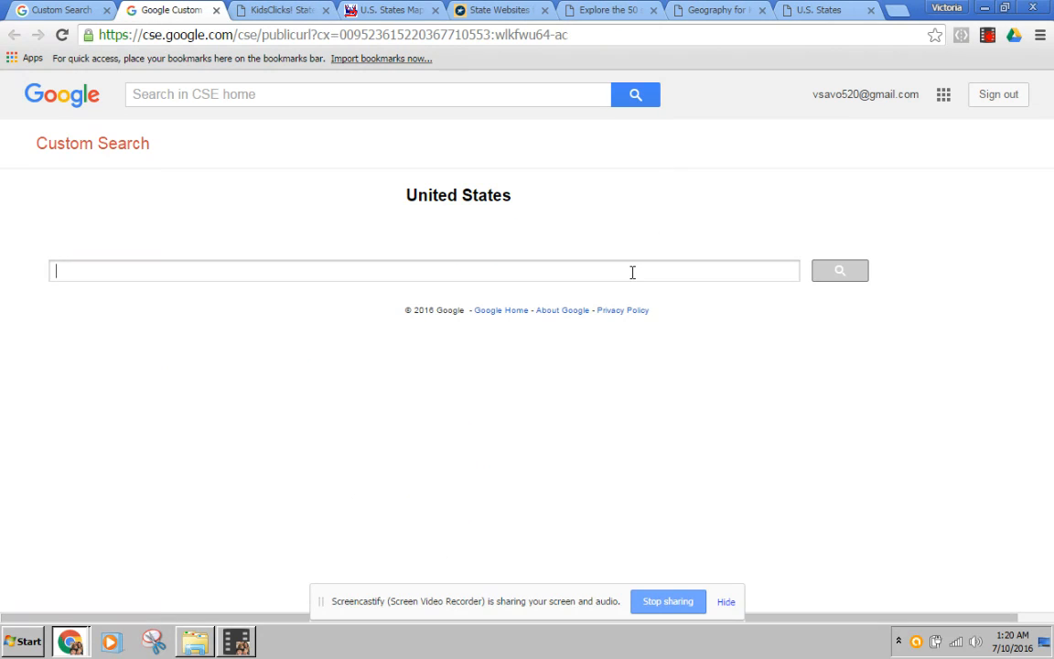
pyautogui.write('Kansas')
pyautogui.press('Return')
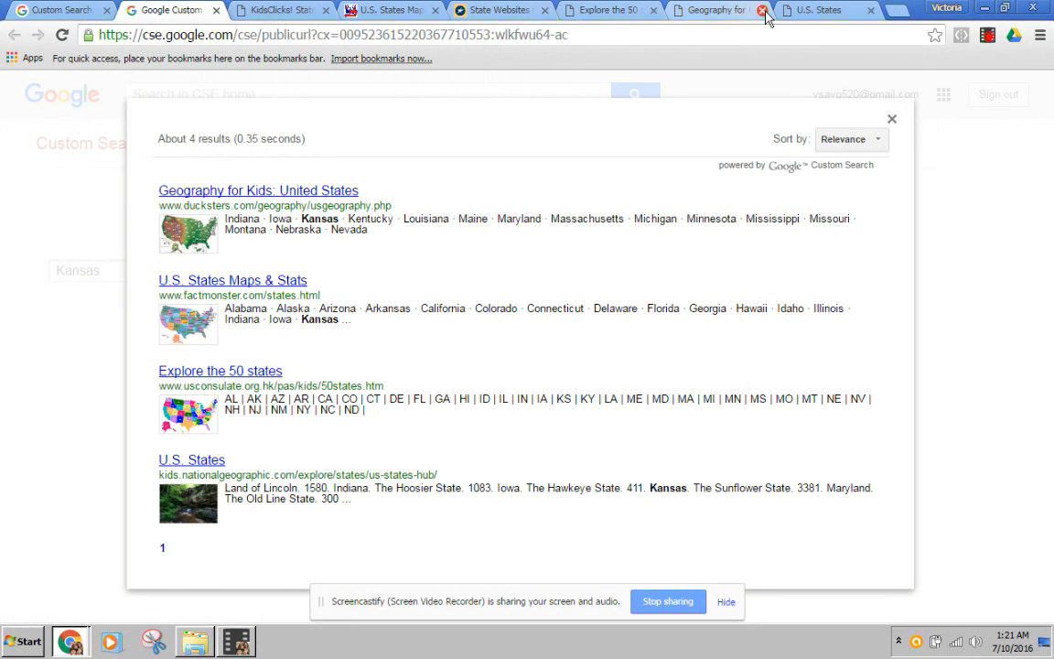
pyautogui.click(72, 469)
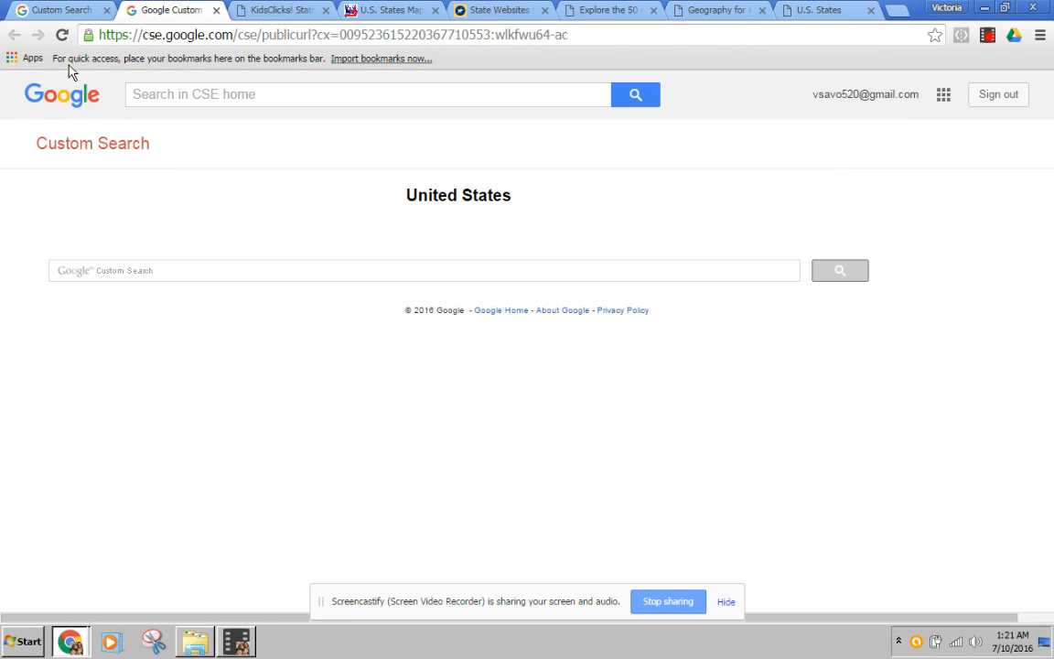
# Open google.com in a new tab and run a regular search for "kansas" as a comparison.
pyautogui.click(896, 11)
pyautogui.write('google.com')
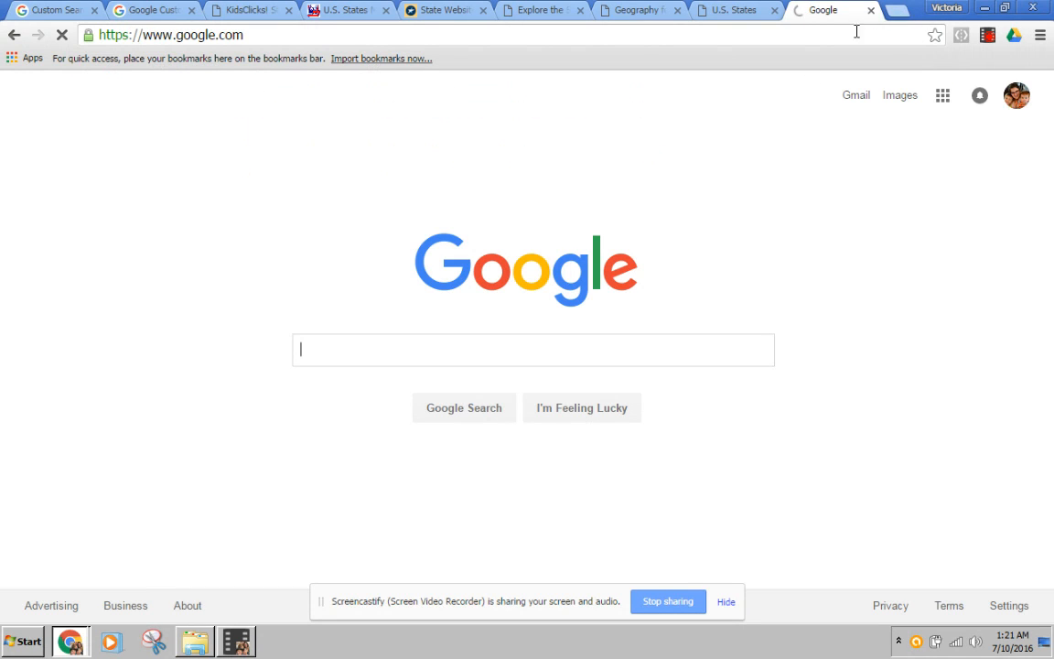
pyautogui.write('kansas')
pyautogui.press('Return')
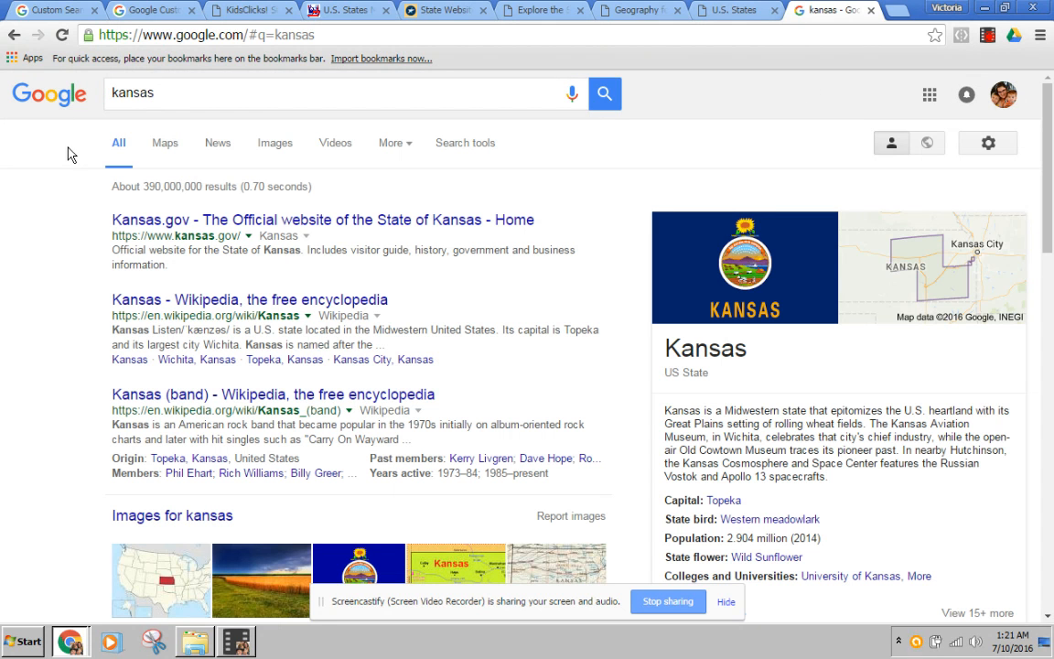
# Examine the result count and the listed pages of the regular Google search, and close that page.
pyautogui.moveTo(142, 189); pyautogui.dragTo(199, 191)
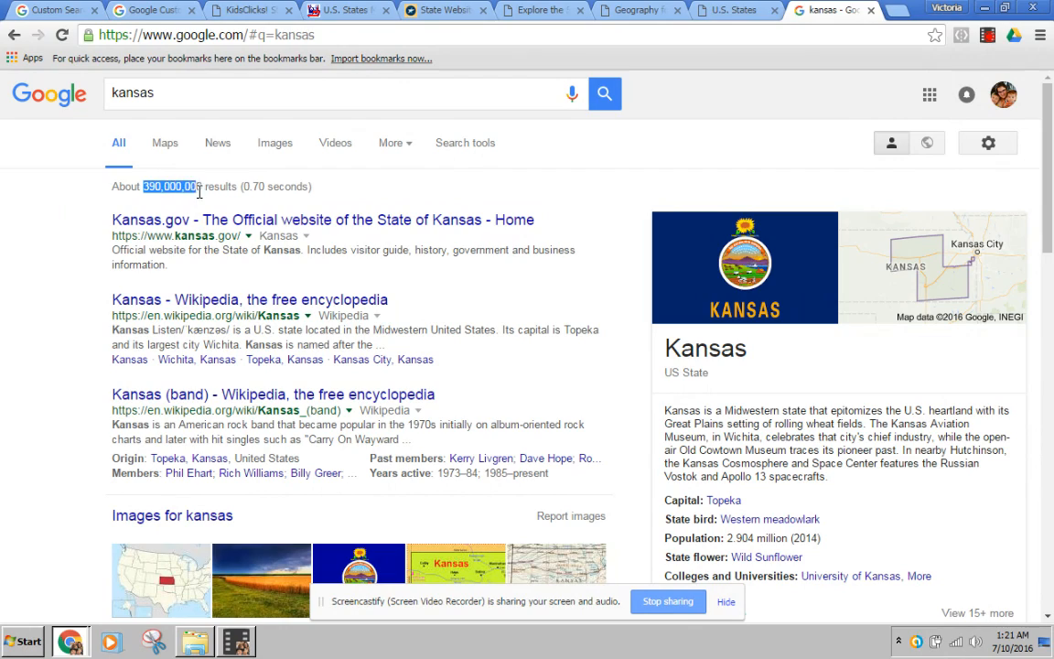
pyautogui.scroll(-9, 274, 302)
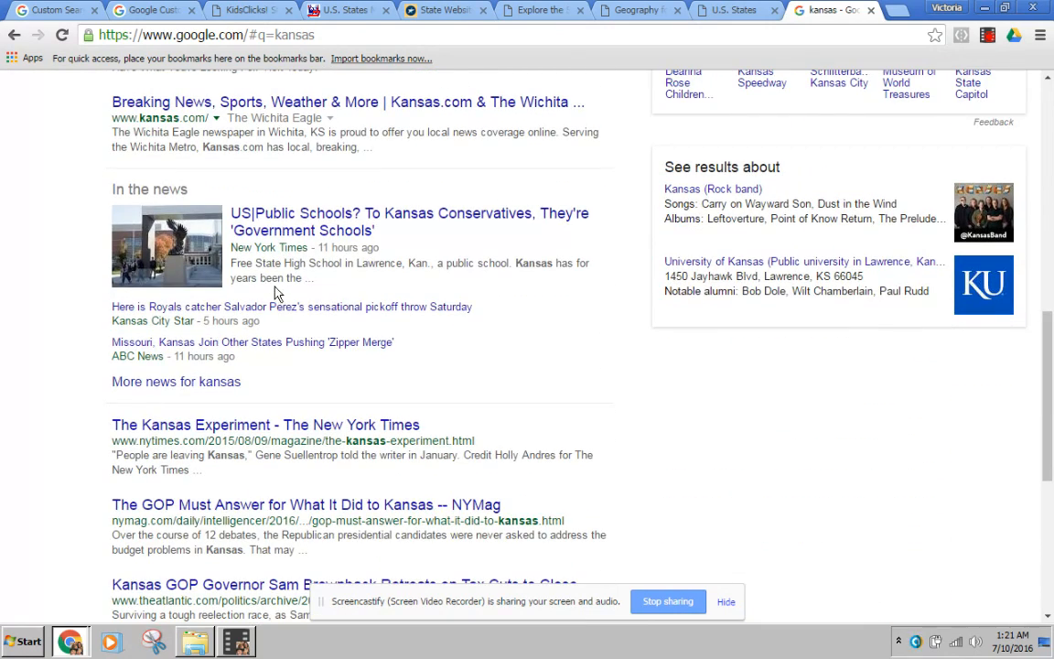
pyautogui.scroll(1, 277, 291)
pyautogui.scroll(-1, 264, 195)
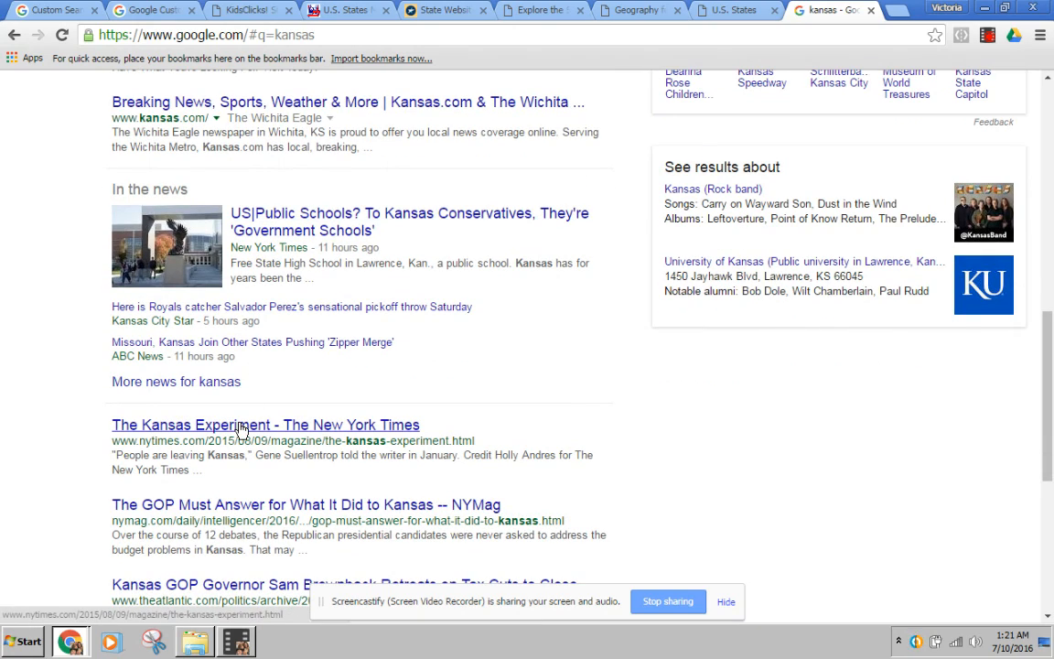
pyautogui.scroll(9, 240, 435)
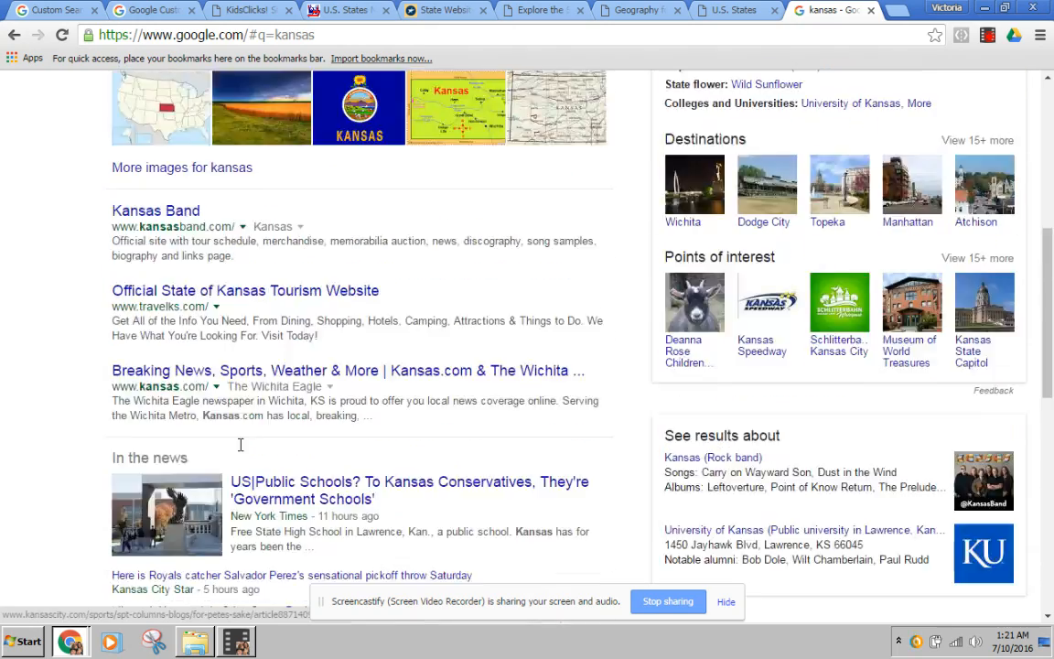
pyautogui.scroll(1, 236, 455)
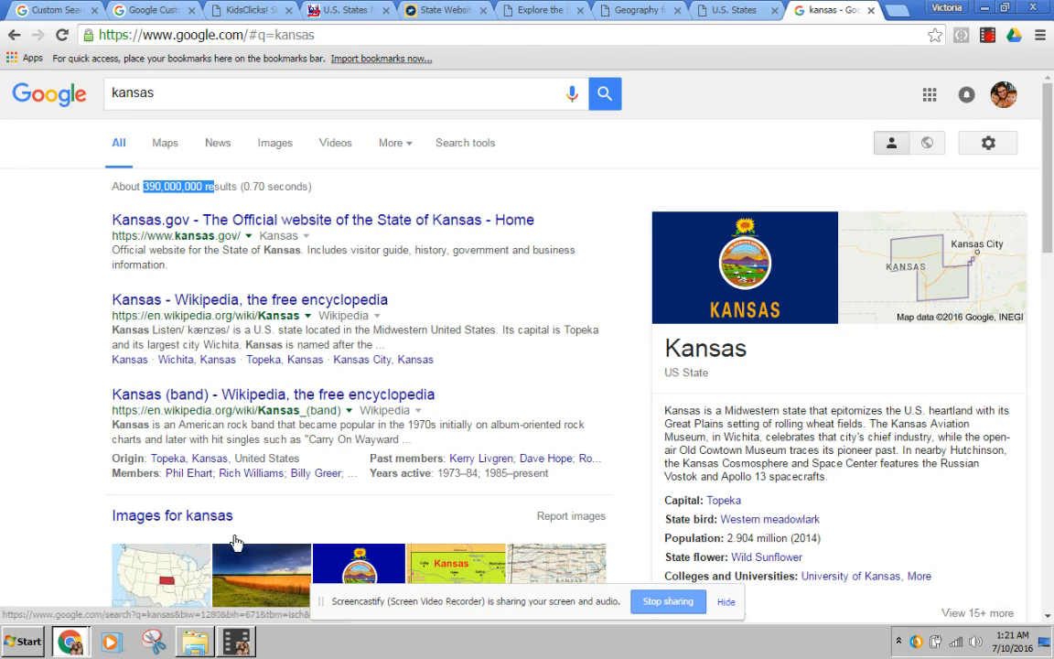
pyautogui.click(871, 12)
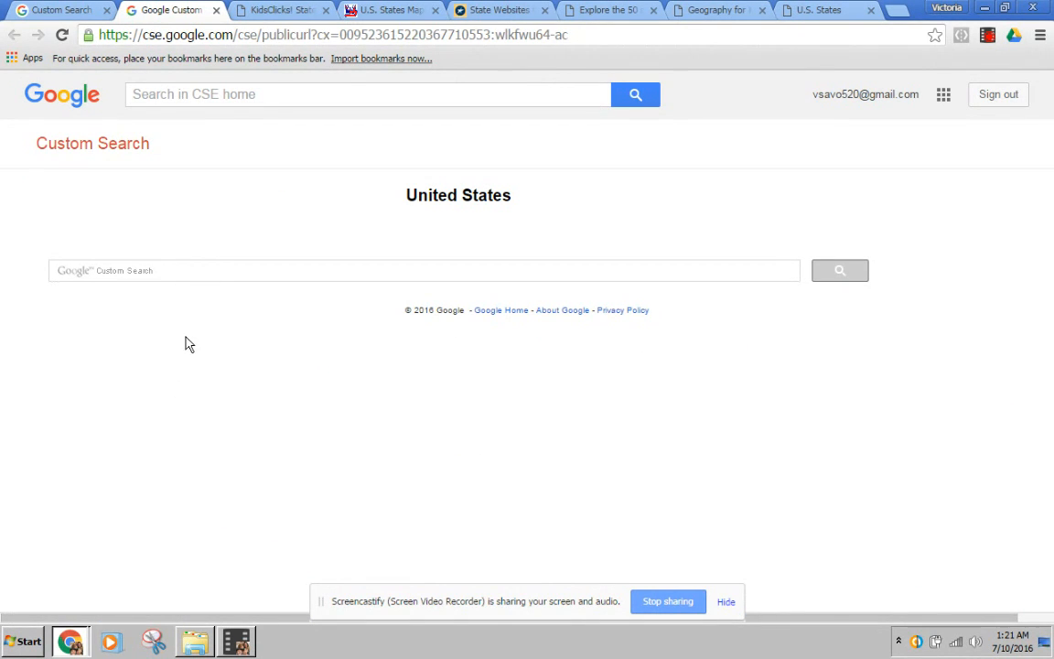
# Return to the Custom Search control page and open the "United States" search engine for editing.
pyautogui.click(70, 13)
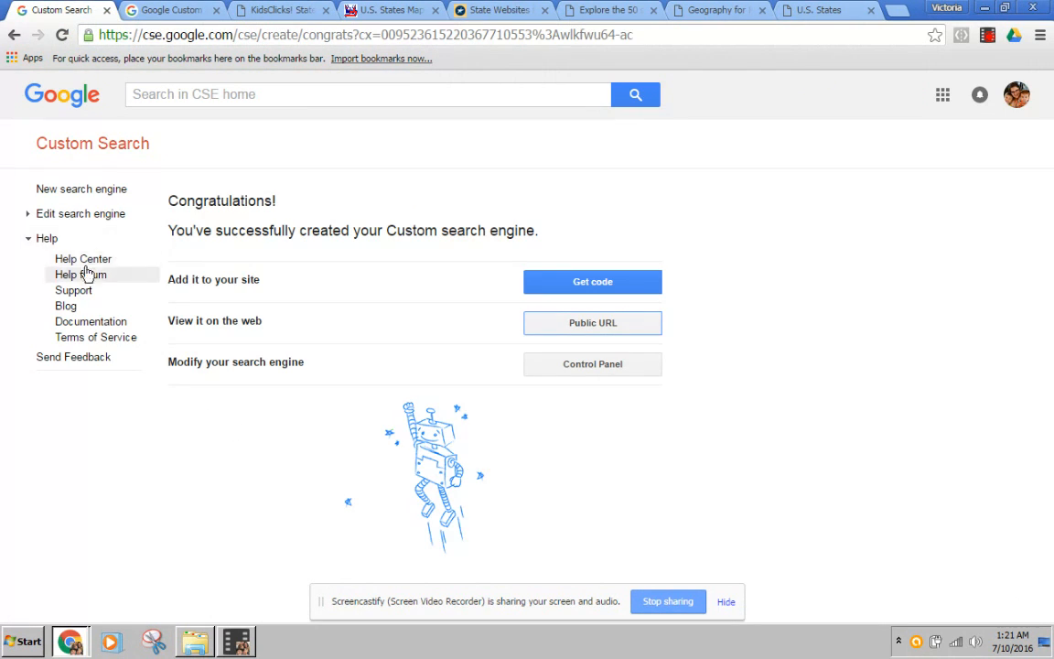
pyautogui.click(65, 146)
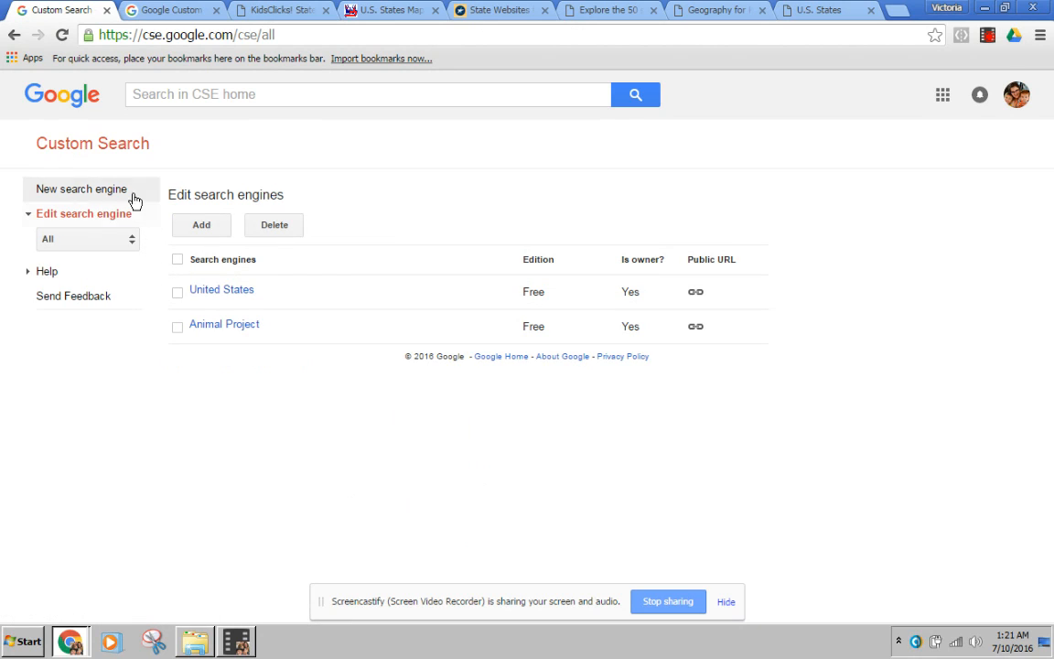
pyautogui.click(83, 147)
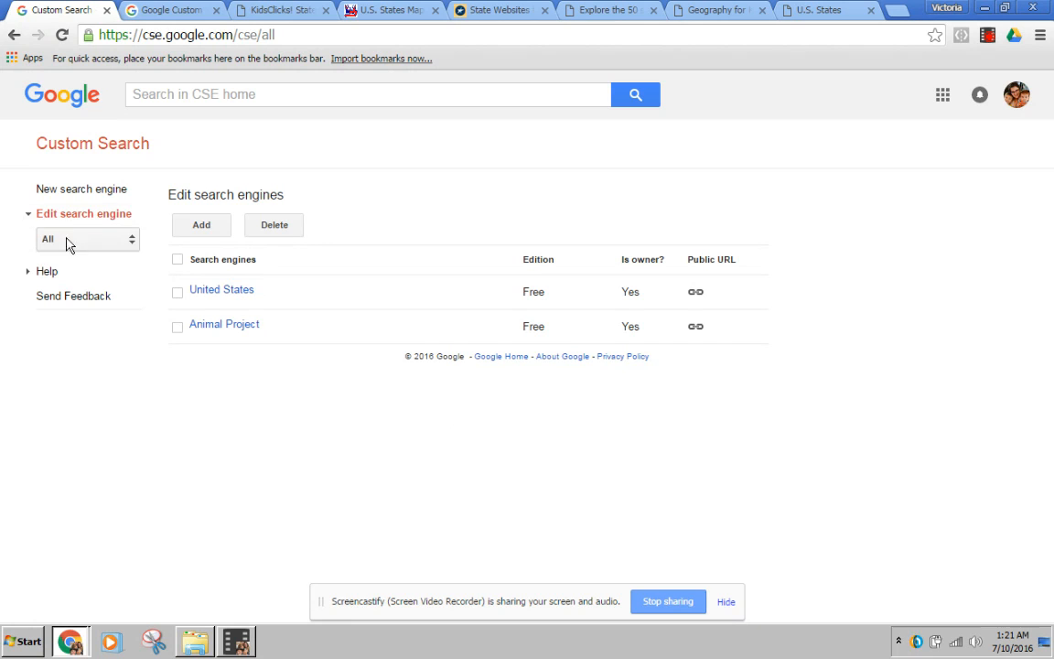
pyautogui.click(119, 239)
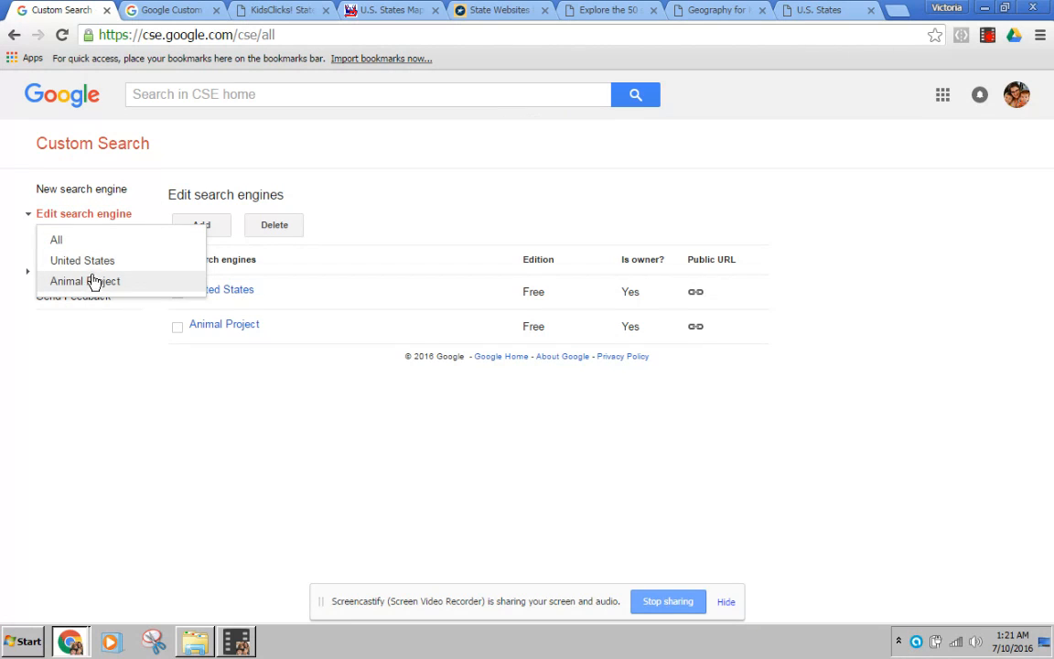
pyautogui.click(101, 262)
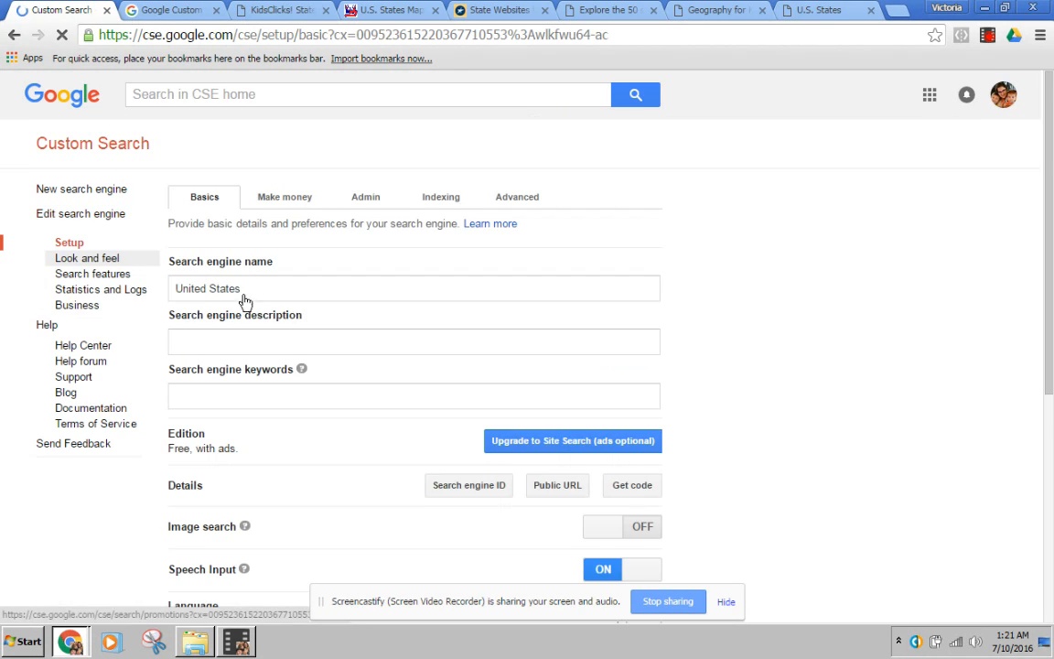
# Turn on image search for the "United States" search engine.
pyautogui.scroll(-1, 310, 255)
pyautogui.scroll(-2, 310, 254)
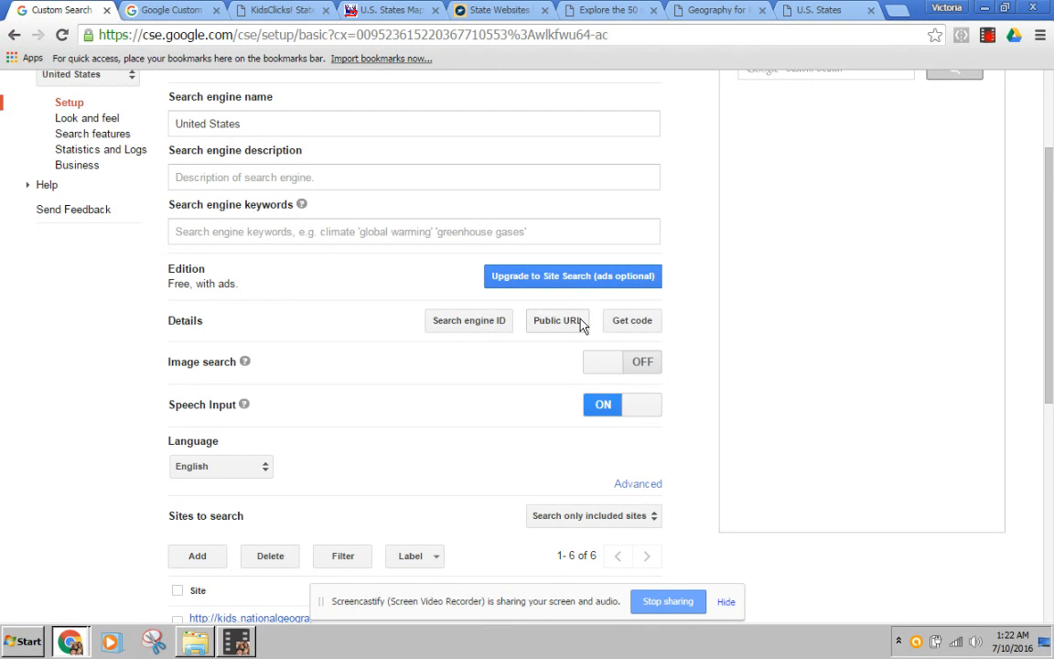
pyautogui.click(636, 363)
# View the inclusion options for the National Geographic Kids site in the sites to search, and leave them unchanged.
pyautogui.scroll(-2, 440, 369)
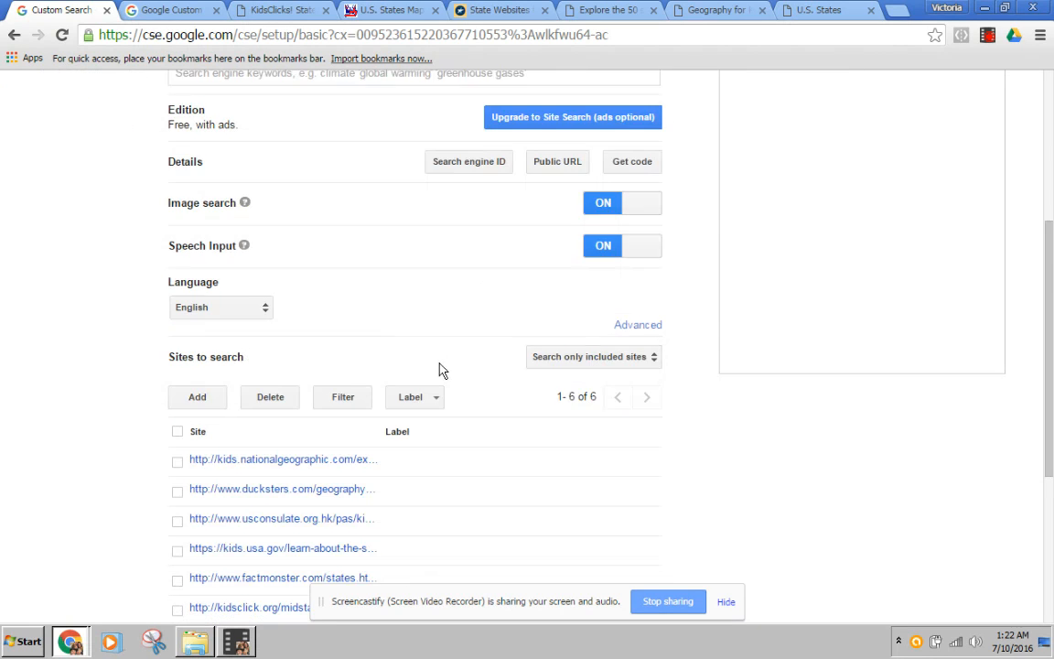
pyautogui.moveTo(241, 247)
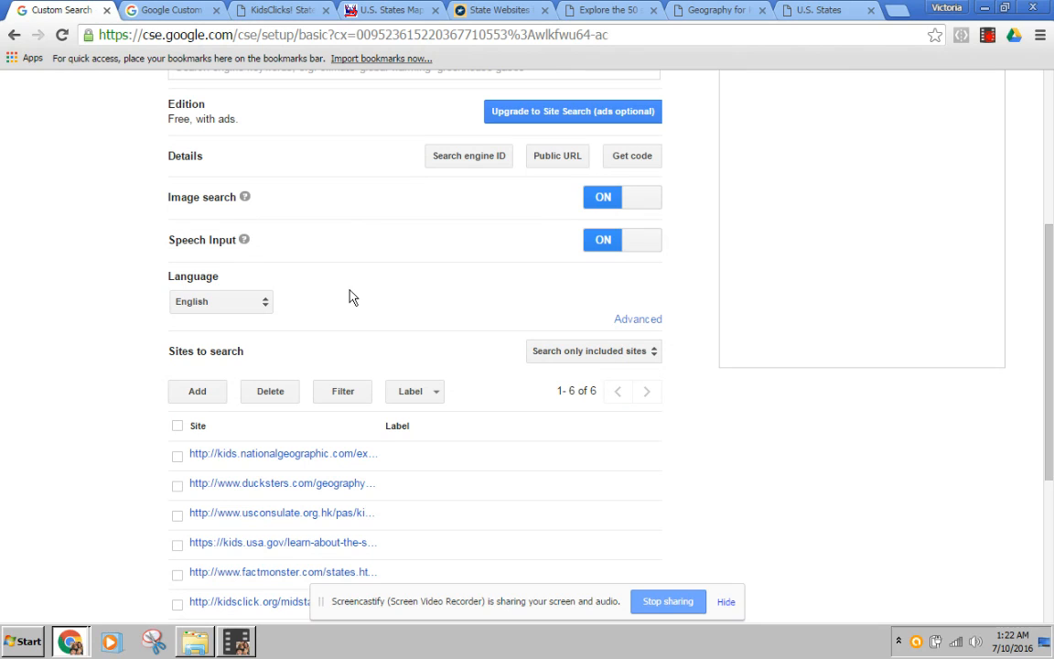
pyautogui.scroll(-1, 366, 362)
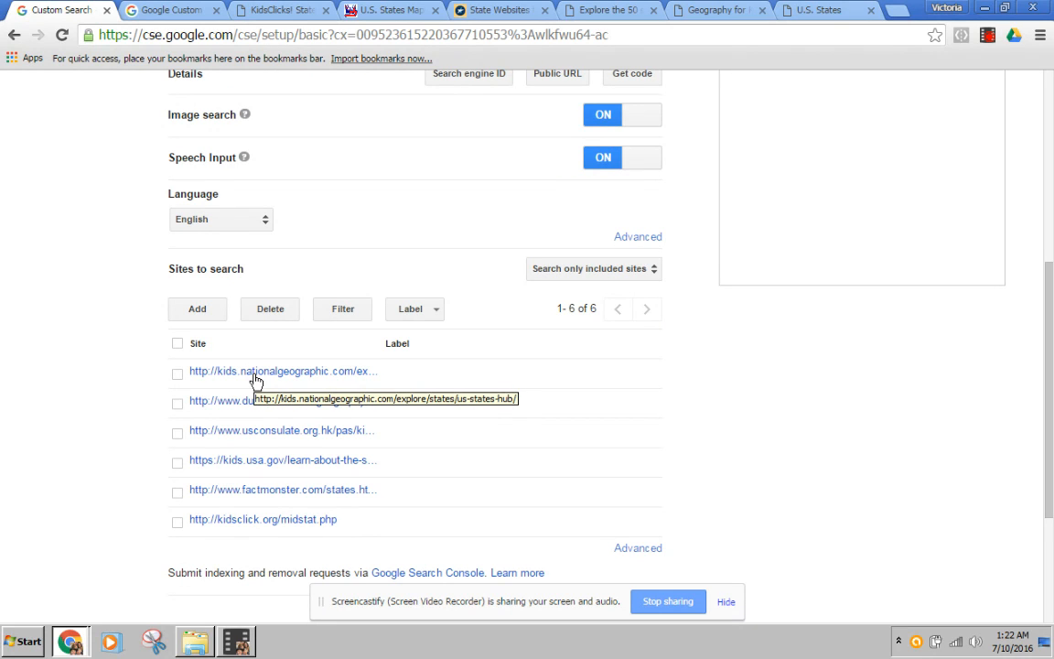
pyautogui.click(256, 375)
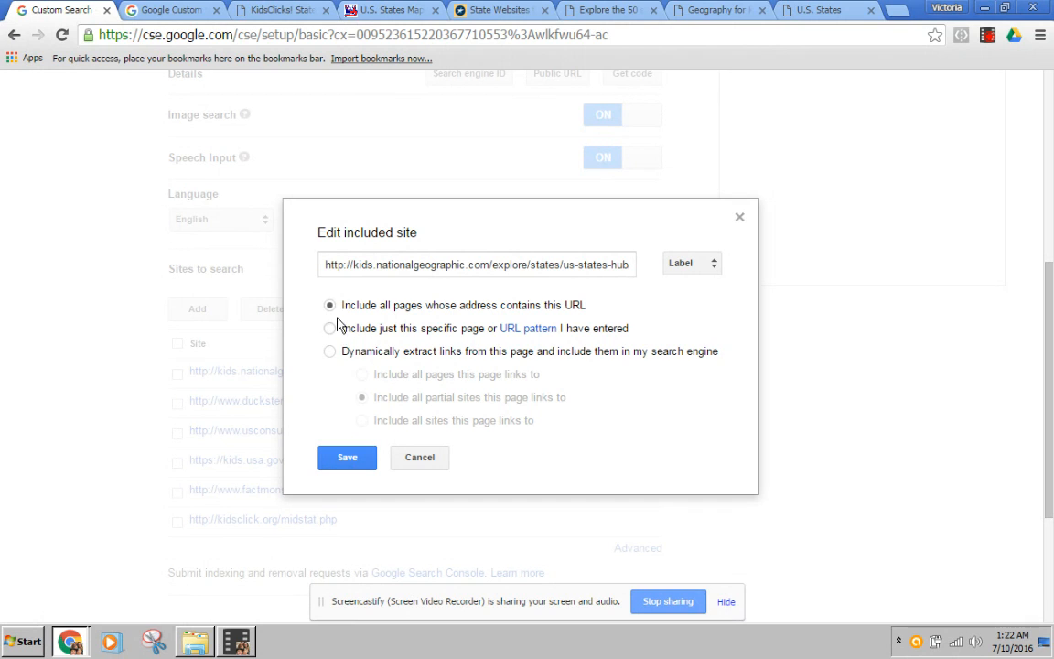
pyautogui.click(405, 459)
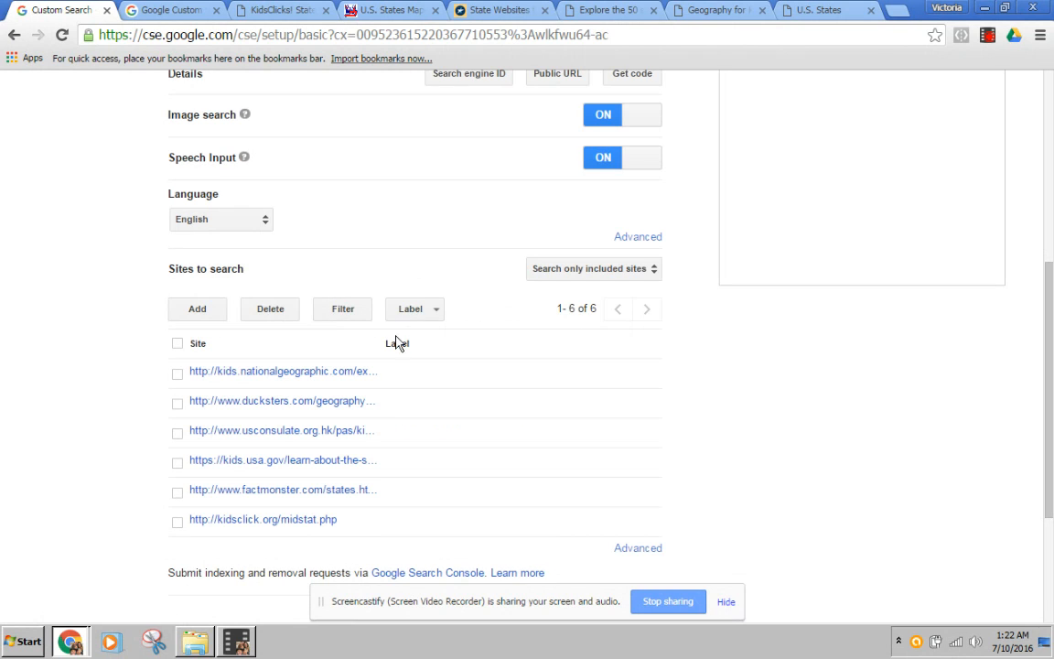
# Check the label choices for the listed sites and look over the rest of the basic settings.
pyautogui.scroll(-1, 417, 240)
pyautogui.click(418, 236)
pyautogui.click(441, 230)
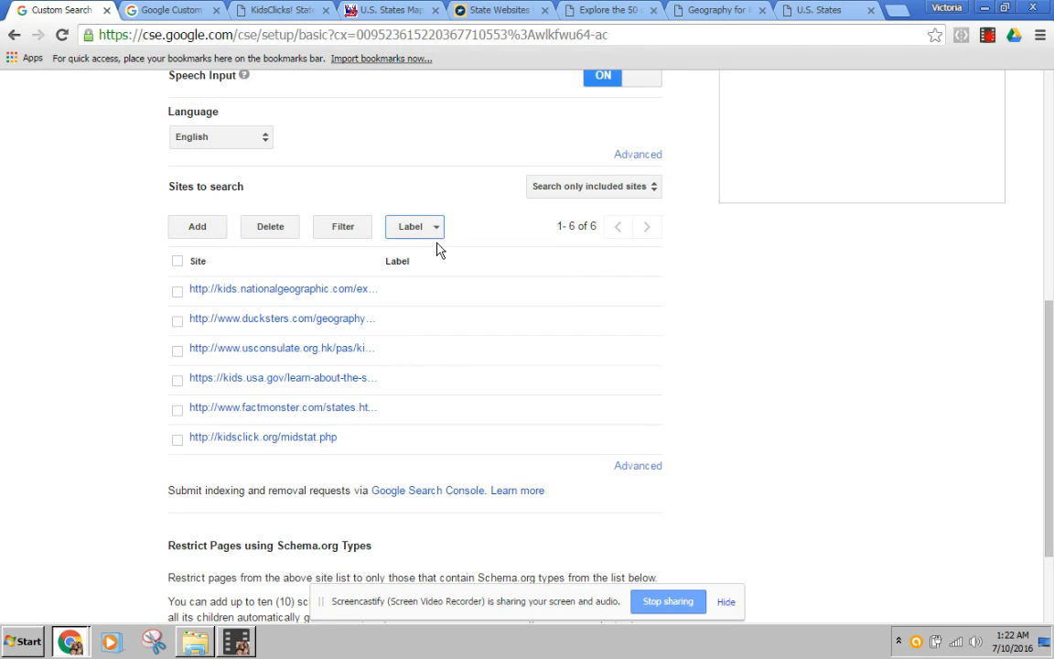
pyautogui.scroll(-1, 502, 276)
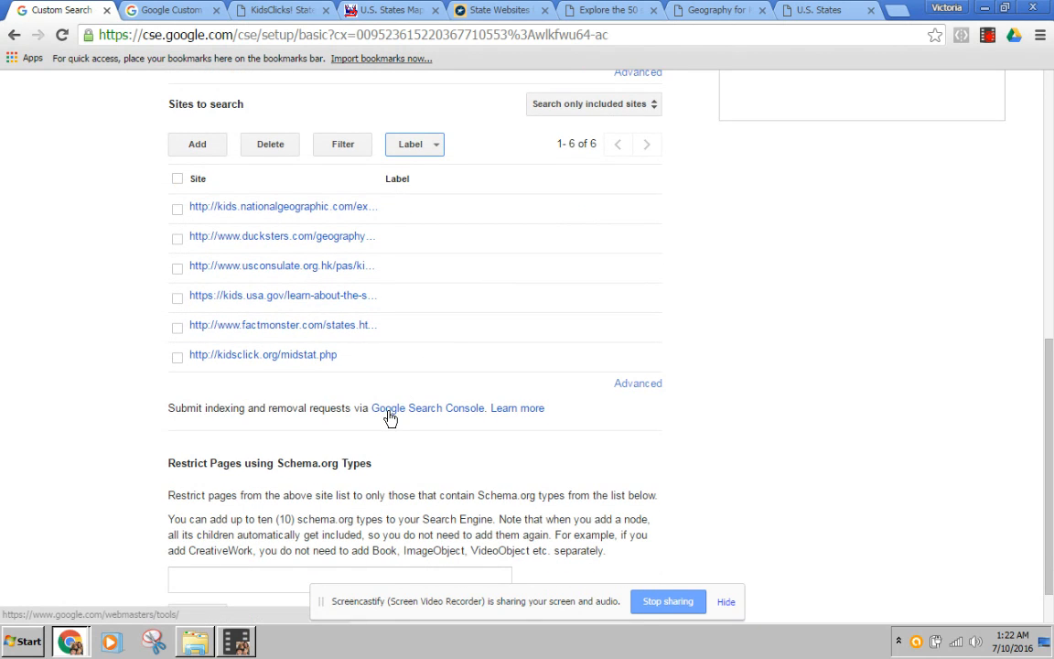
pyautogui.scroll(4, 391, 418)
pyautogui.scroll(2, 510, 344)
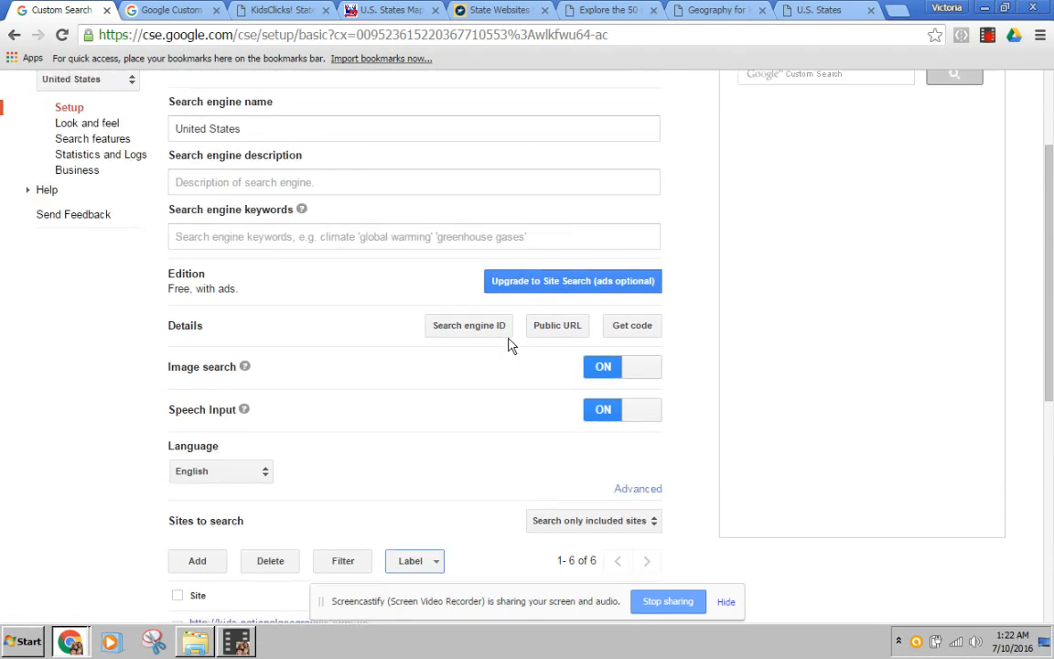
pyautogui.scroll(1, 293, 252)
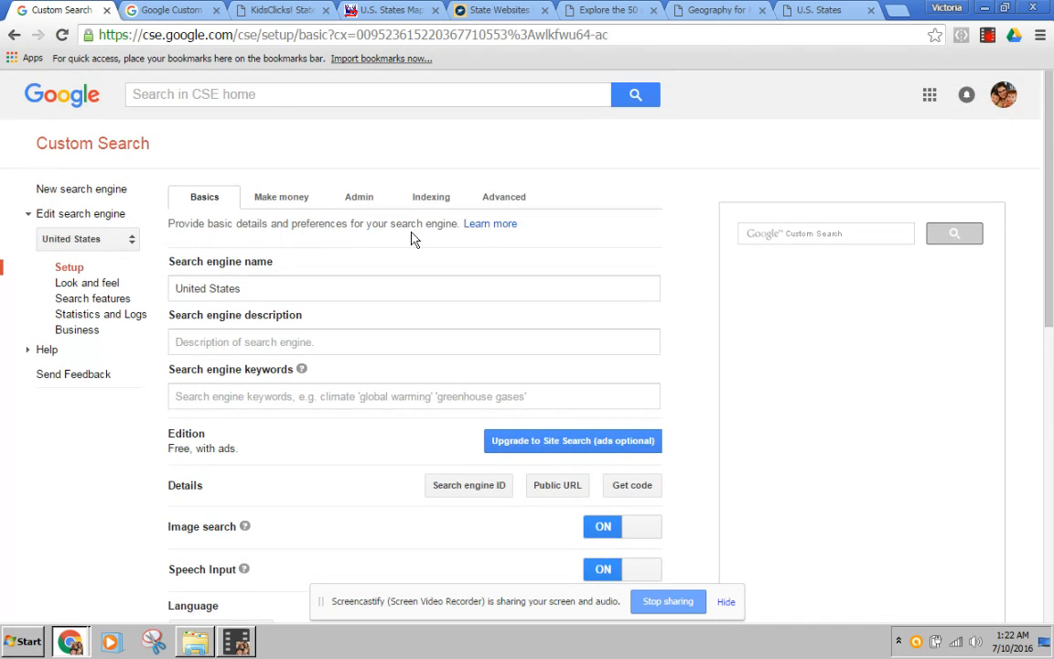
# Look through the Admin, Indexing and Advanced settings of the search engine and return to the basic settings.
pyautogui.click(356, 203)
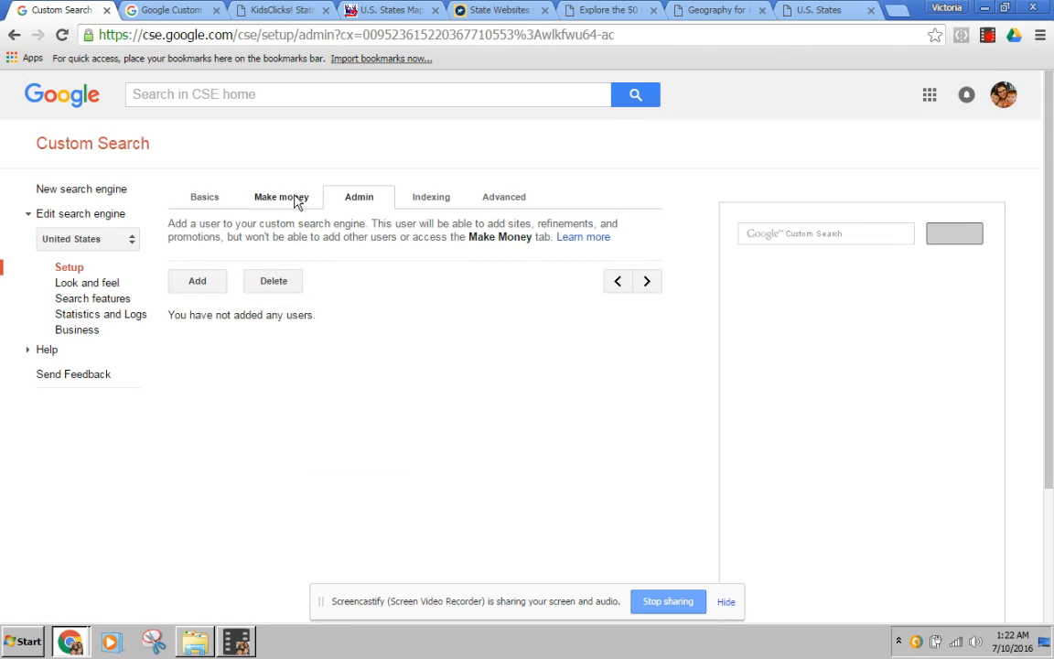
pyautogui.click(430, 199)
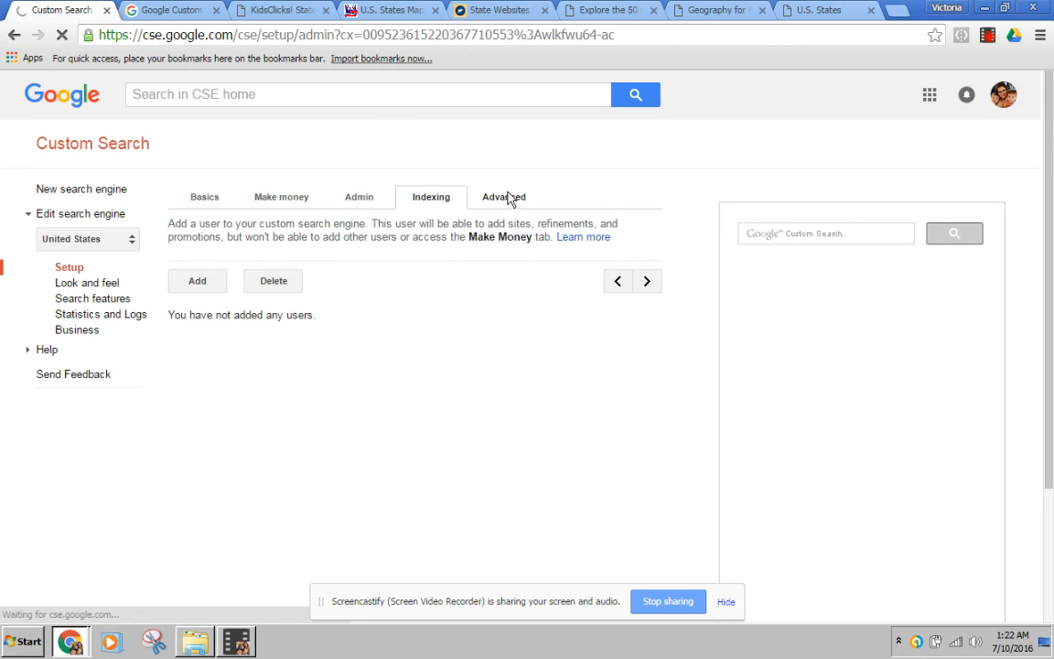
pyautogui.click(511, 199)
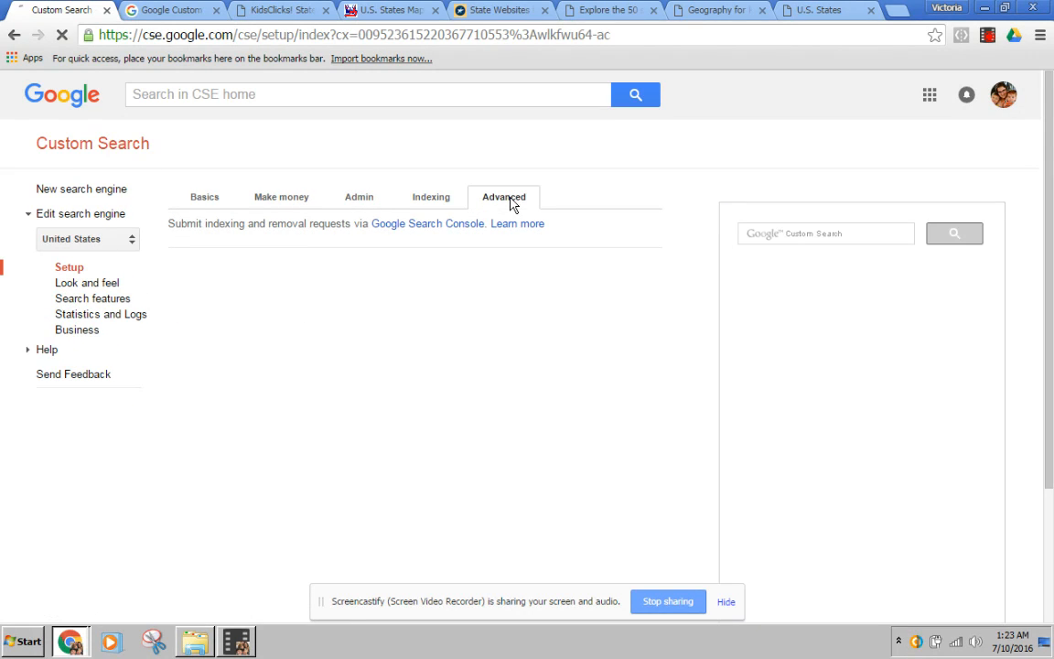
pyautogui.click(205, 199)
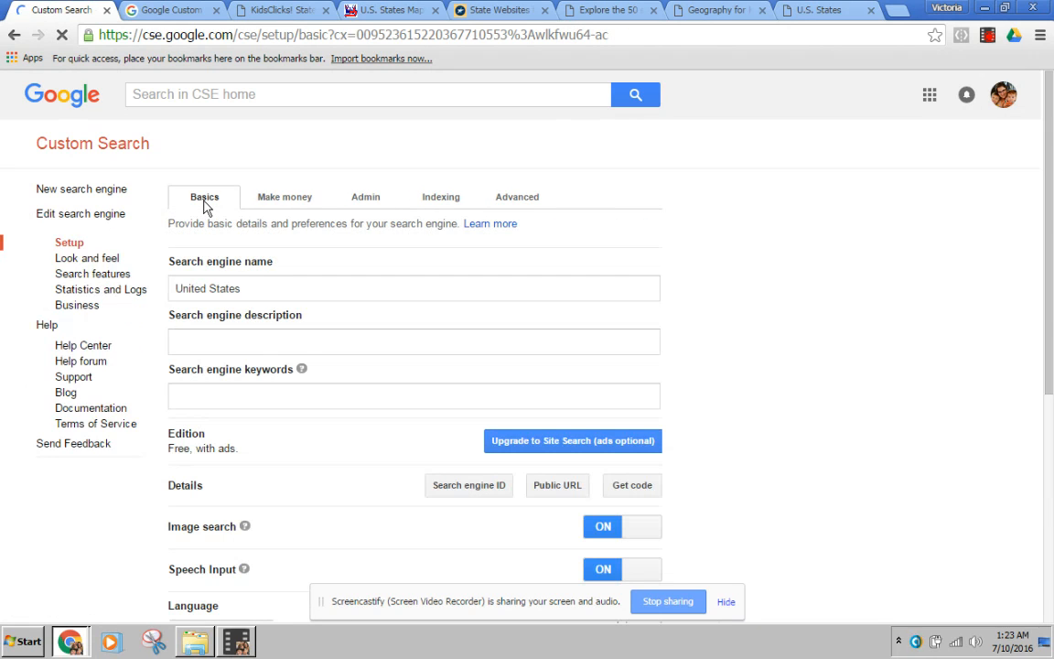